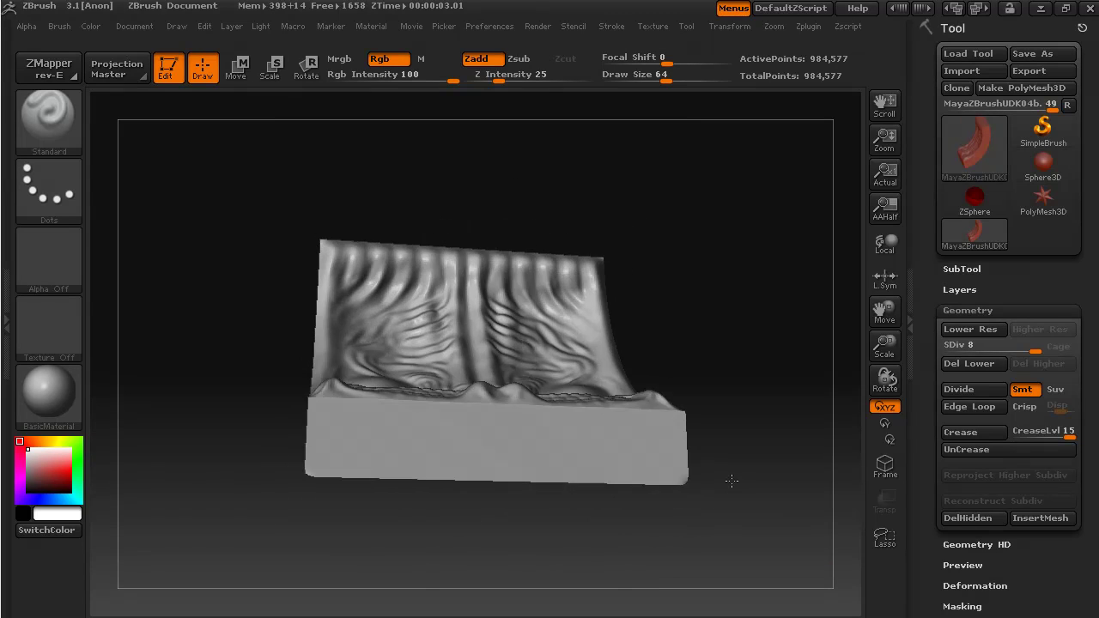
- Examine the overall shape of the curved sculpted relief from the front, the side and above
drag(731, 478, 666, 502)
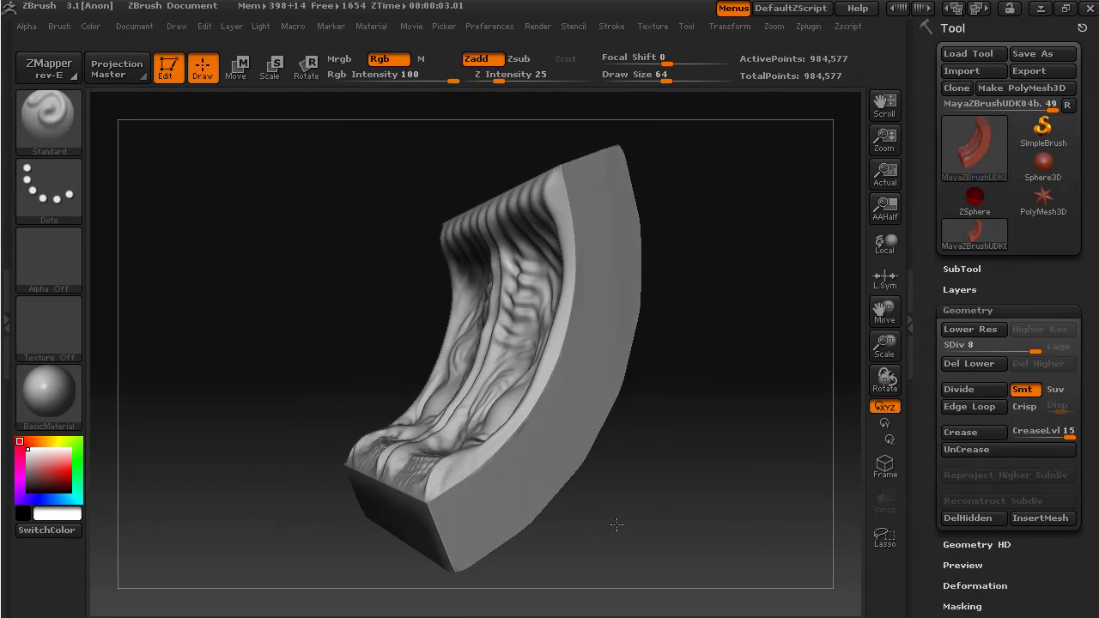
mouse_move(304, 557)
mouse_down()
mouse_move(253, 554)
mouse_move(318, 551)
mouse_move(281, 547)
mouse_move(239, 513)
mouse_move(296, 528)
mouse_move(331, 519)
mouse_up()
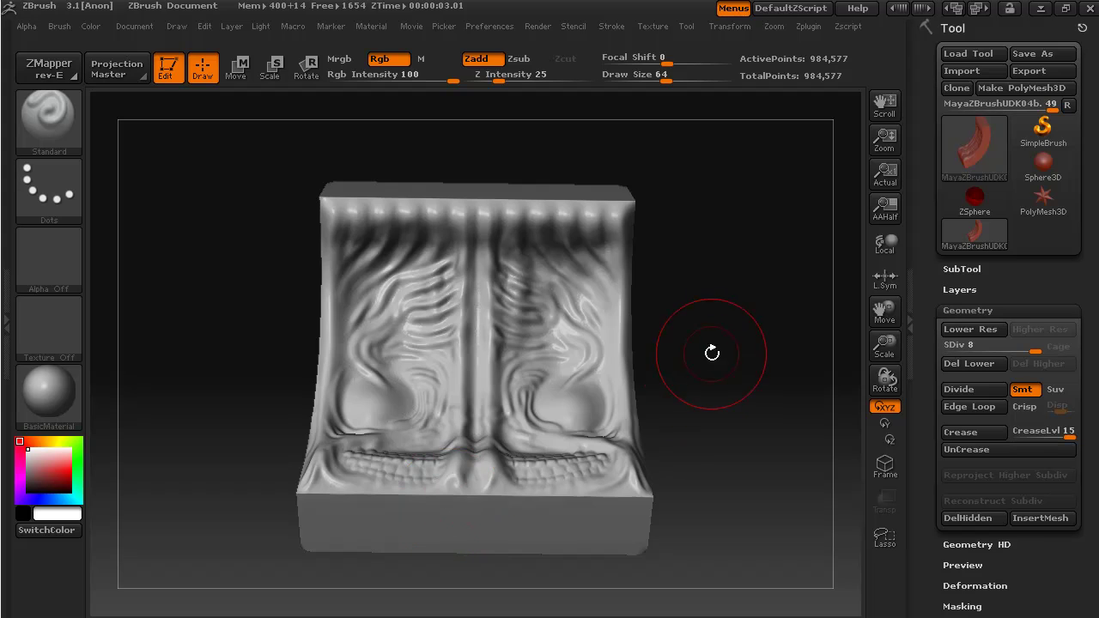
mouse_move(711, 352)
mouse_down()
mouse_move(653, 380)
mouse_move(709, 344)
mouse_move(643, 365)
mouse_move(642, 384)
mouse_move(675, 358)
mouse_up()
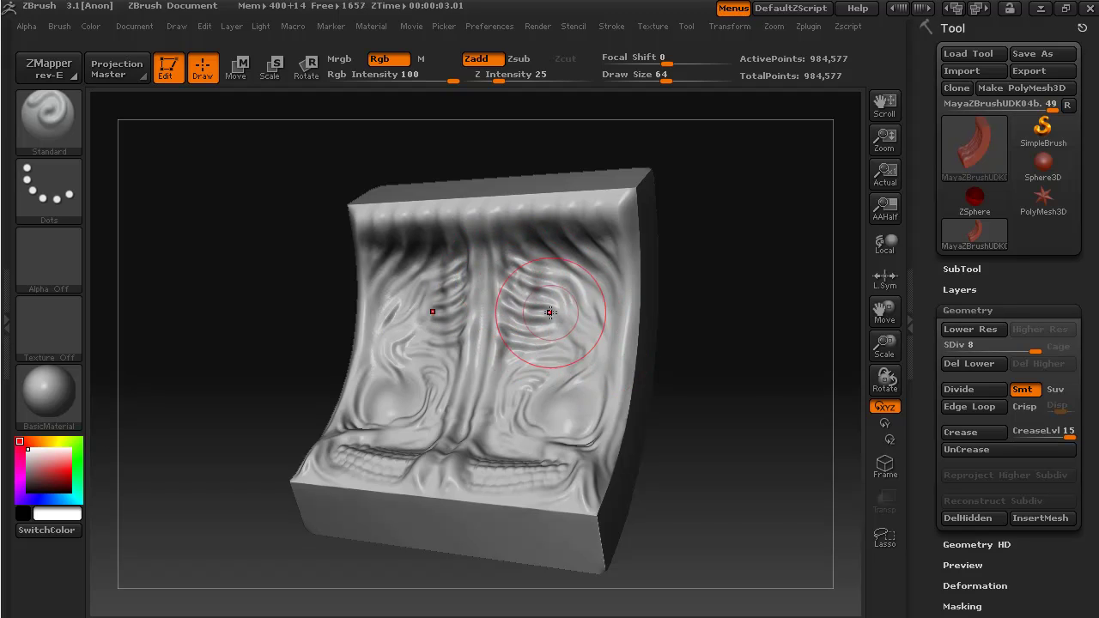
mouse_move(291, 554)
mouse_down()
mouse_move(226, 527)
mouse_move(258, 534)
mouse_move(323, 466)
mouse_up()
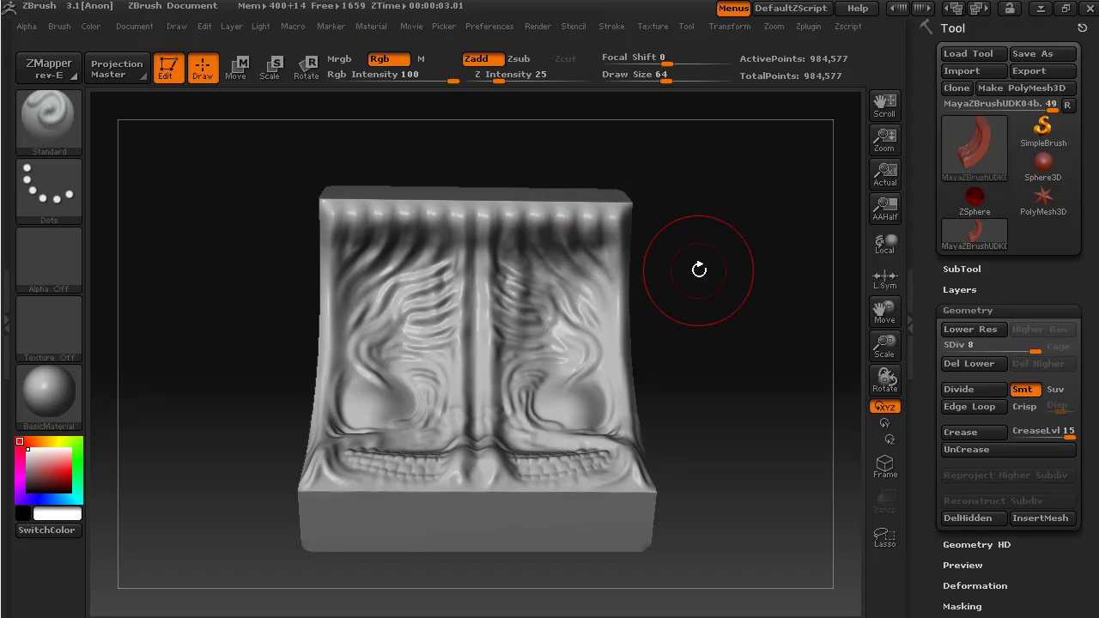
drag(699, 265, 680, 261)
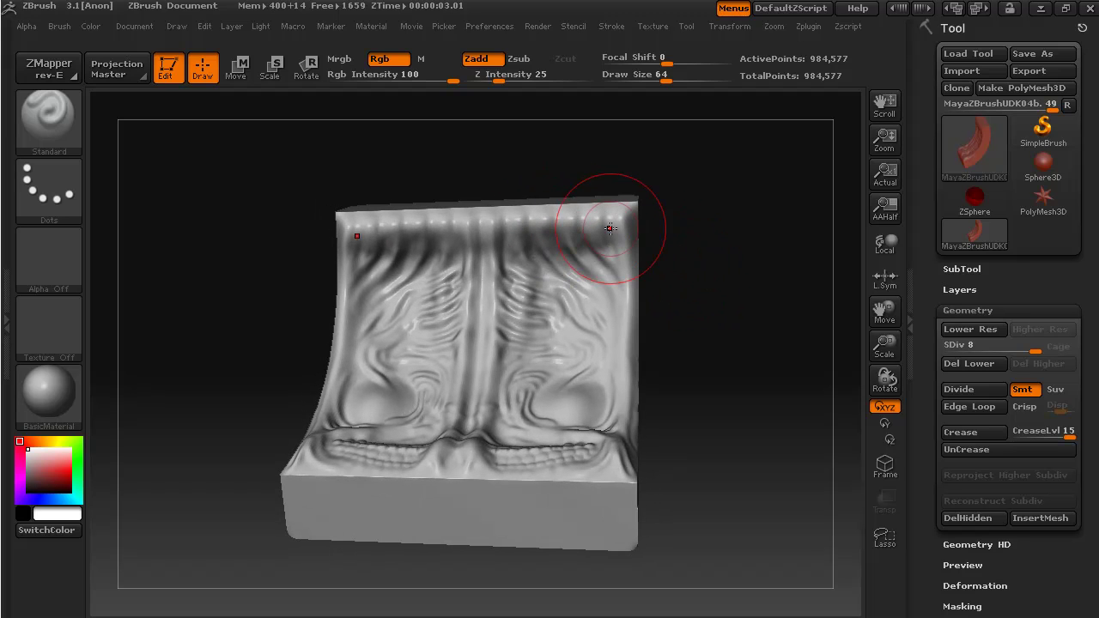
mouse_move(694, 248)
mouse_down()
mouse_move(709, 248)
mouse_move(687, 247)
mouse_up()
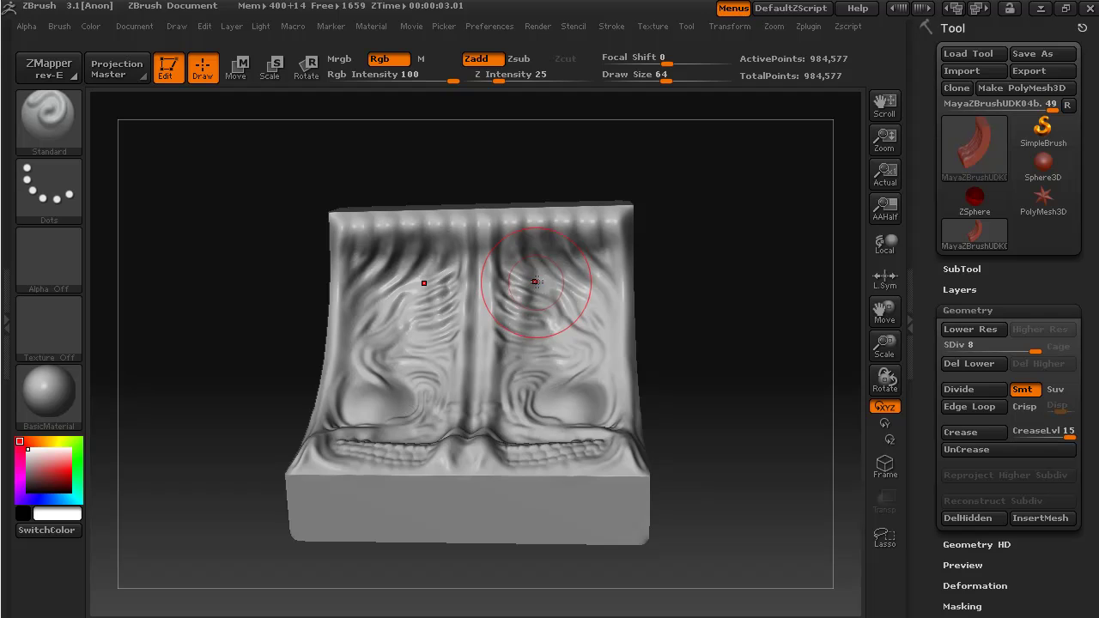
mouse_move(674, 265)
mouse_down()
mouse_move(664, 298)
mouse_move(682, 292)
mouse_move(649, 300)
mouse_move(704, 297)
mouse_move(667, 294)
mouse_move(679, 311)
mouse_move(589, 404)
mouse_up()
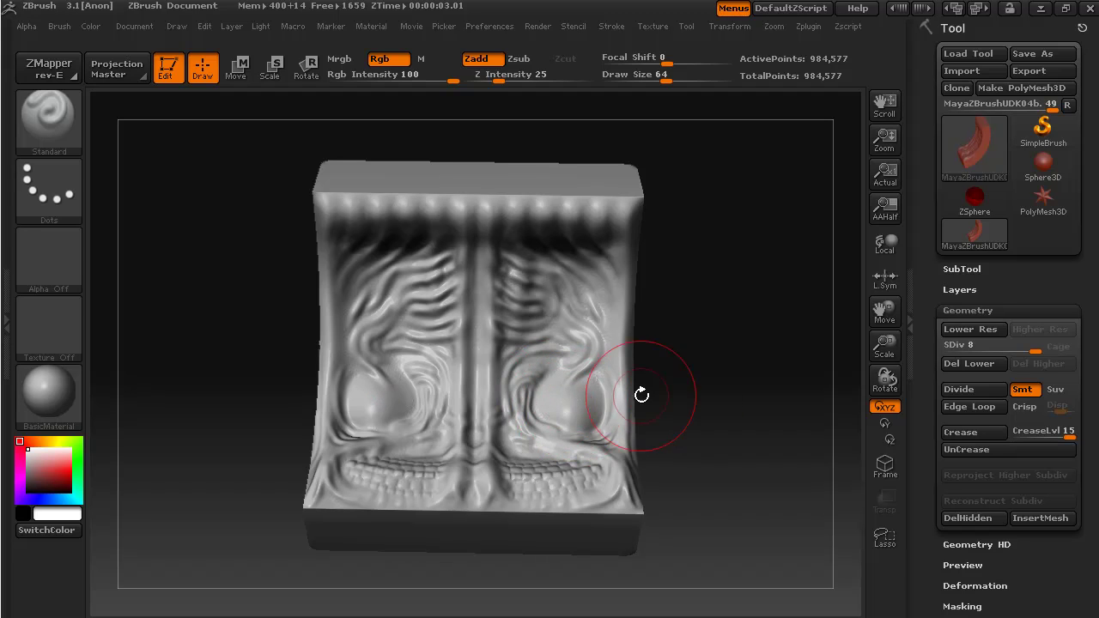
drag(686, 387, 656, 396)
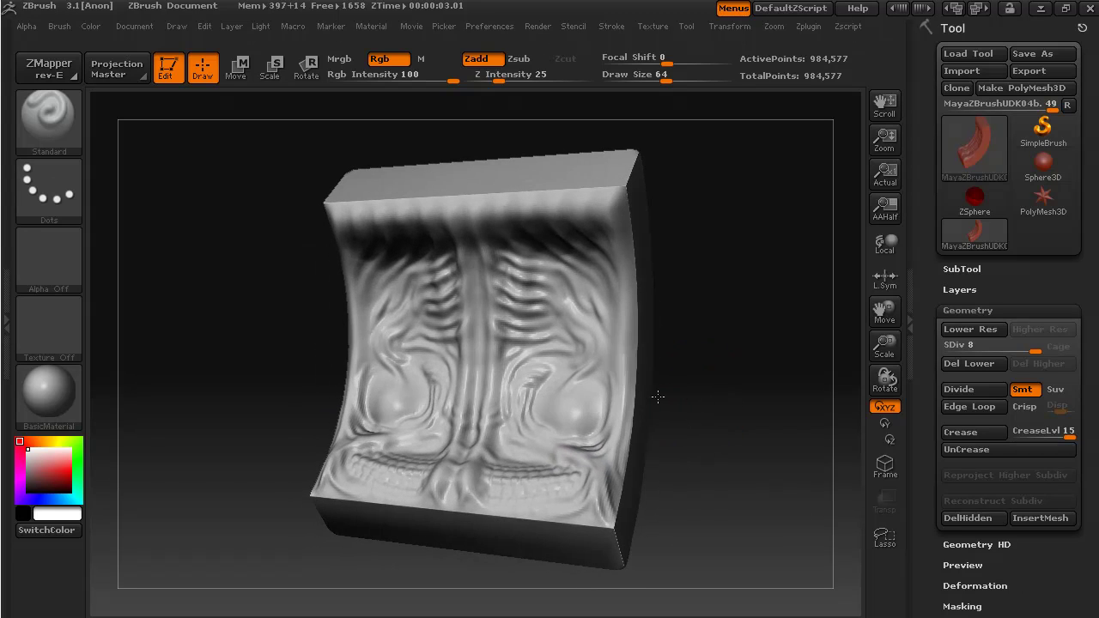
- Browse the available brush alphas and inspect the relief's mirrored folds at oblique angles
click(53, 256)
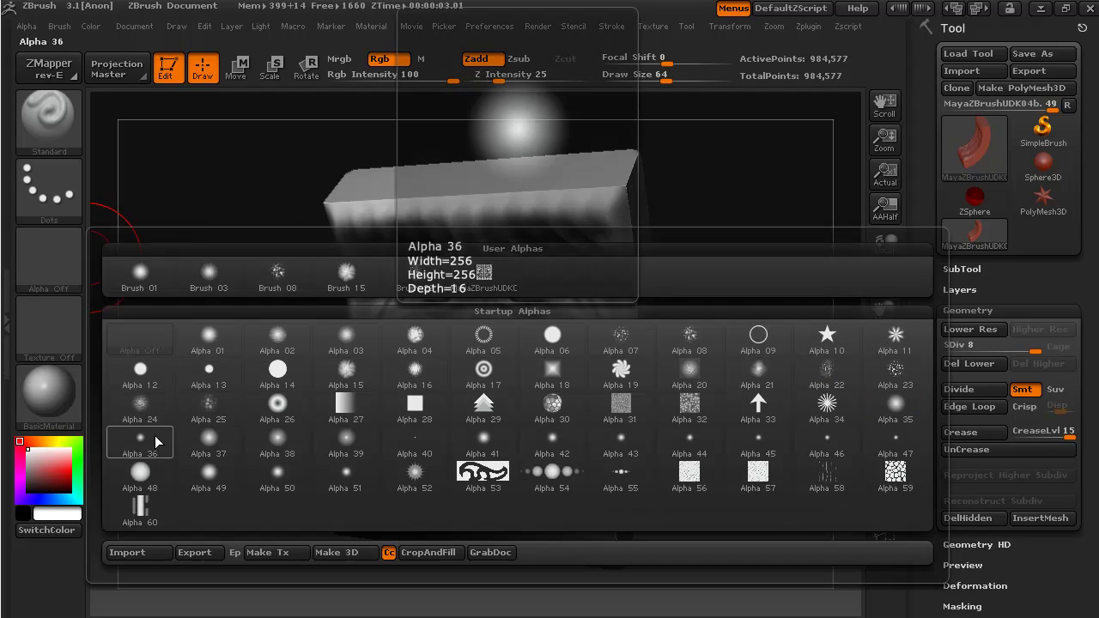
mouse_move(217, 443)
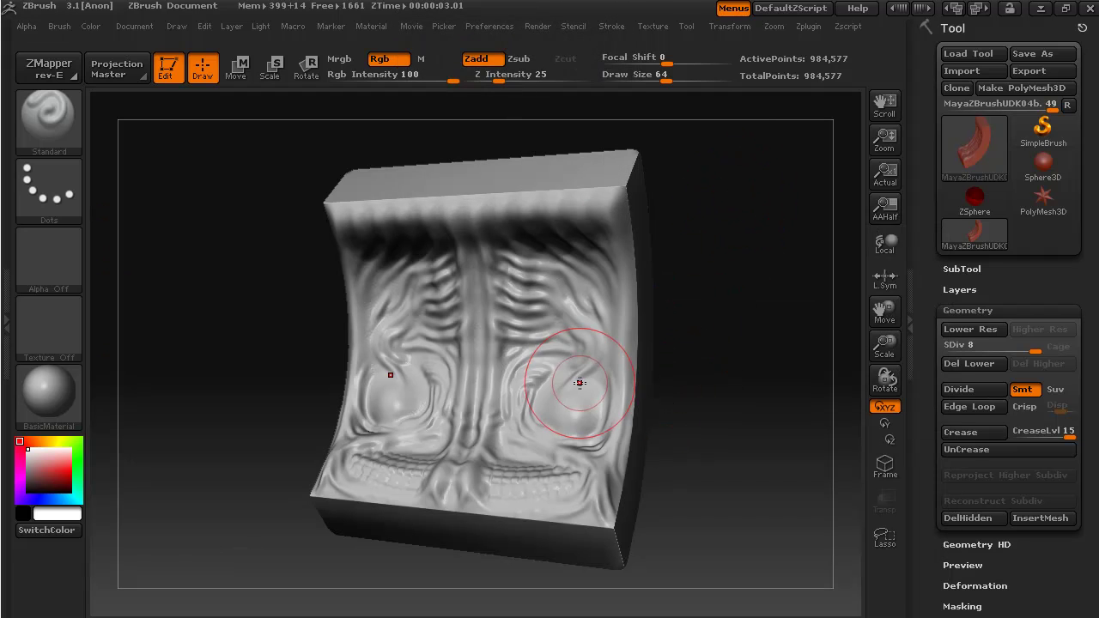
mouse_move(703, 401)
mouse_down()
mouse_move(662, 400)
mouse_move(761, 392)
mouse_move(699, 414)
mouse_move(722, 418)
mouse_move(700, 416)
mouse_up()
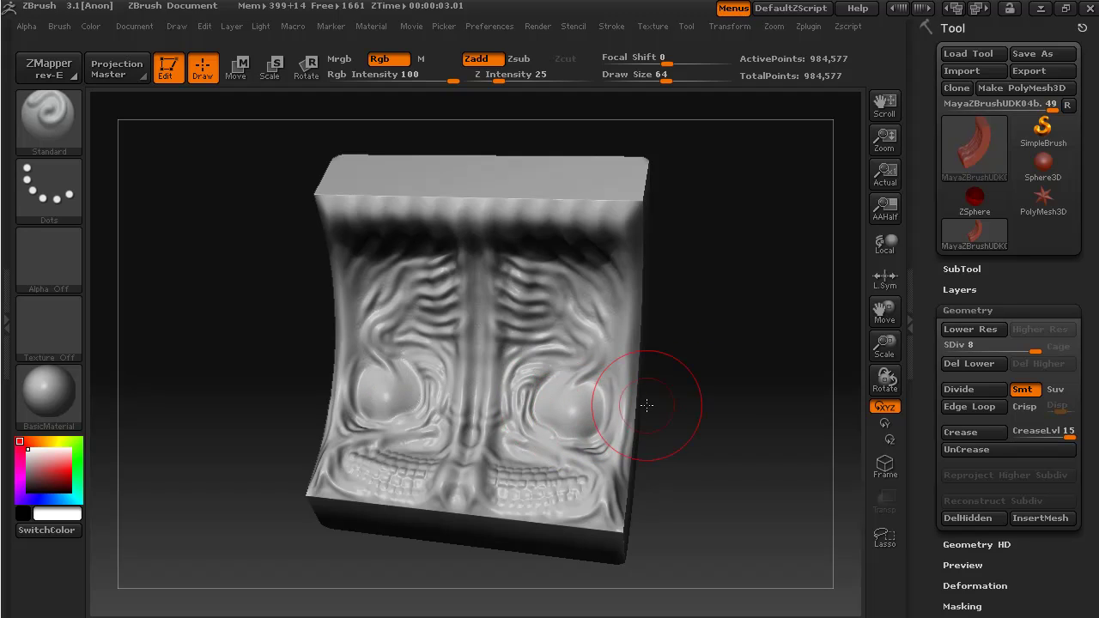
drag(686, 392, 656, 386)
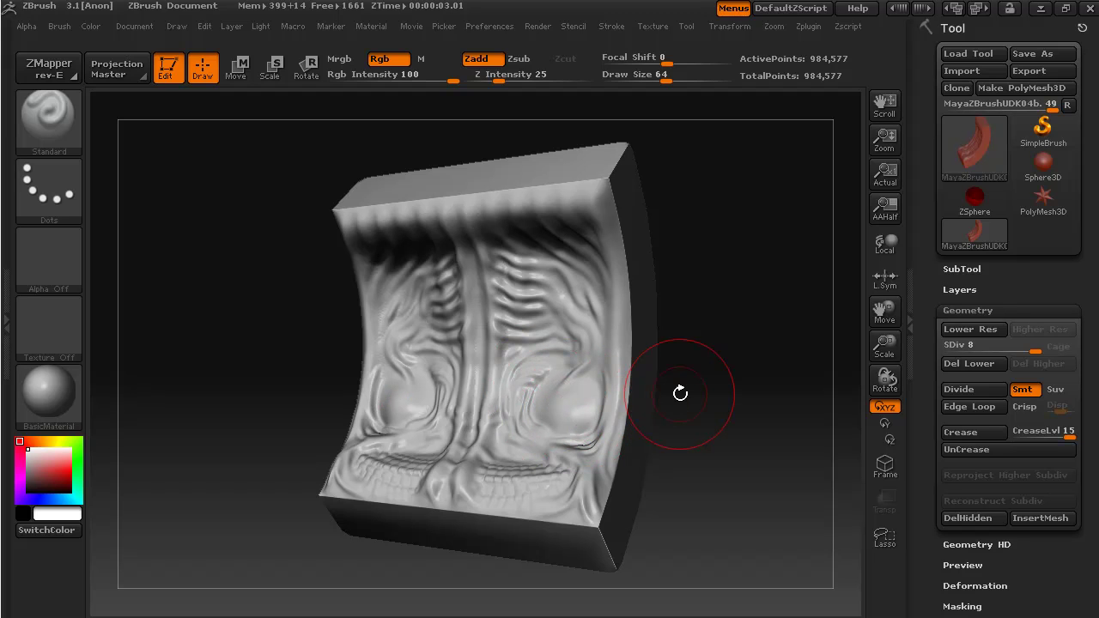
mouse_move(684, 393)
mouse_down()
mouse_move(718, 387)
mouse_move(703, 400)
mouse_up()
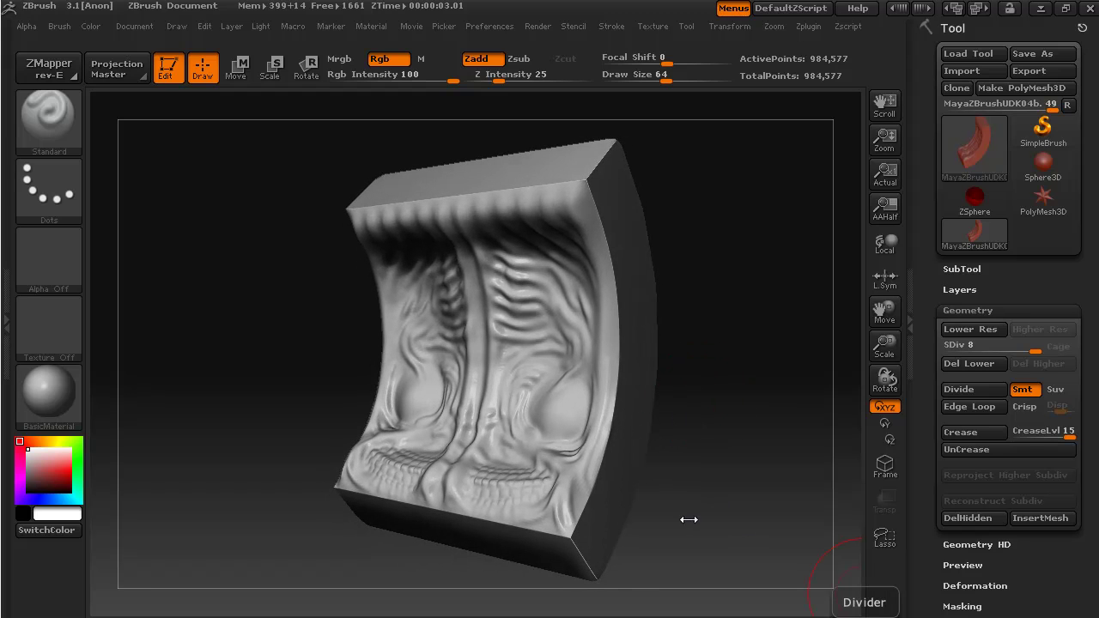
drag(688, 519, 645, 363)
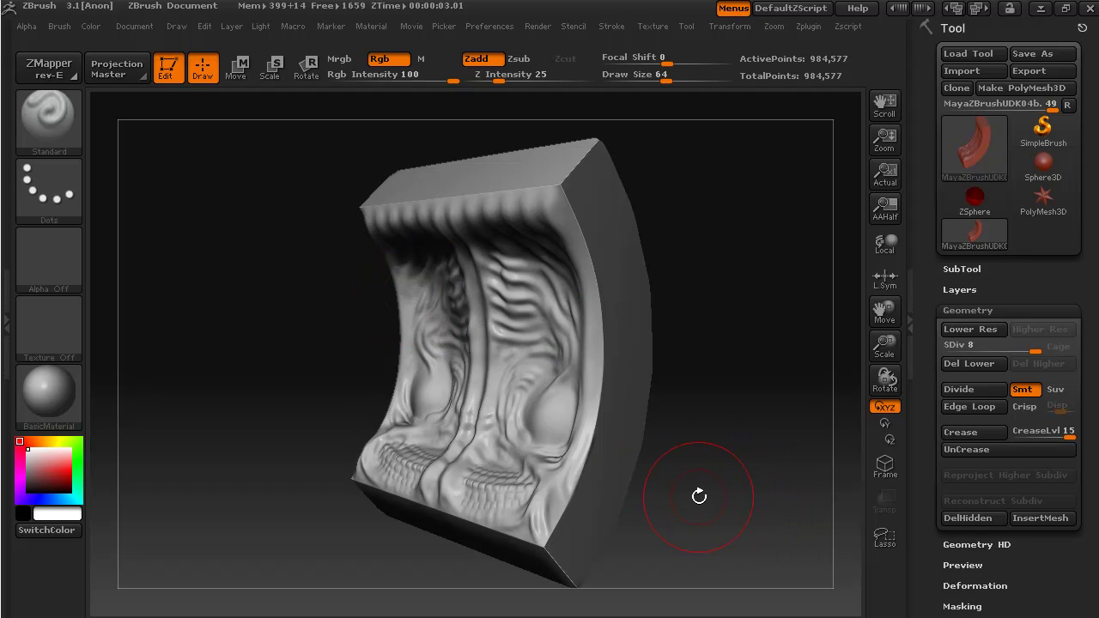
- Examine the relief's central ridge, rib-like folds, rounded bulges and rows of teeth up close from several angles
mouse_move(699, 496)
alt+mouse_down()
mouse_move(723, 495)
mouse_move(726, 450)
alt+mouse_up()
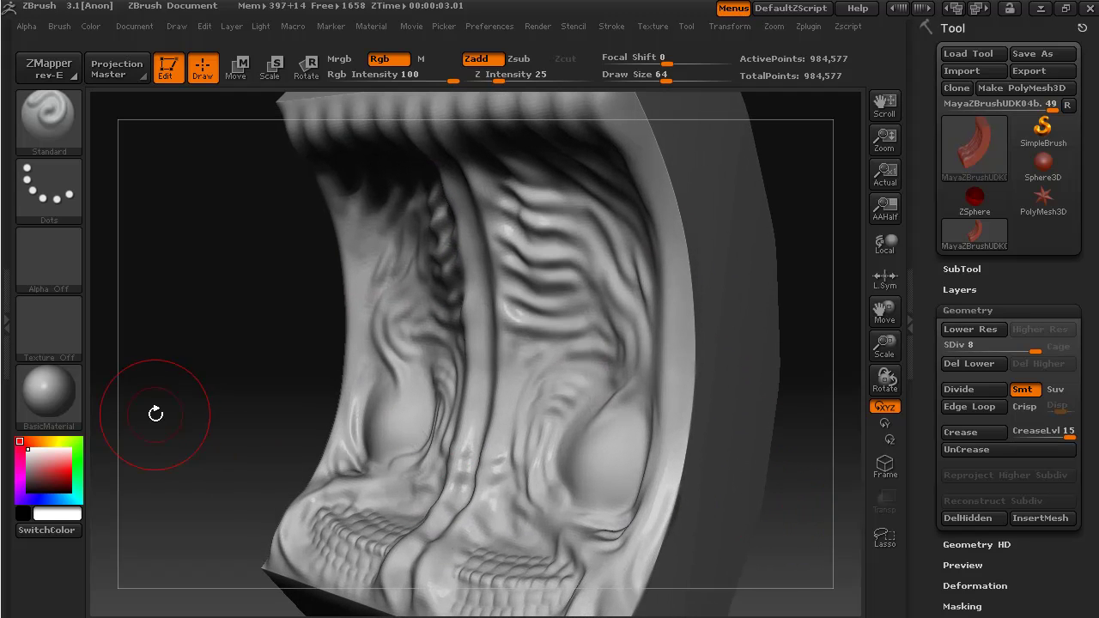
mouse_move(156, 414)
mouse_down()
mouse_move(209, 395)
mouse_move(209, 404)
mouse_up()
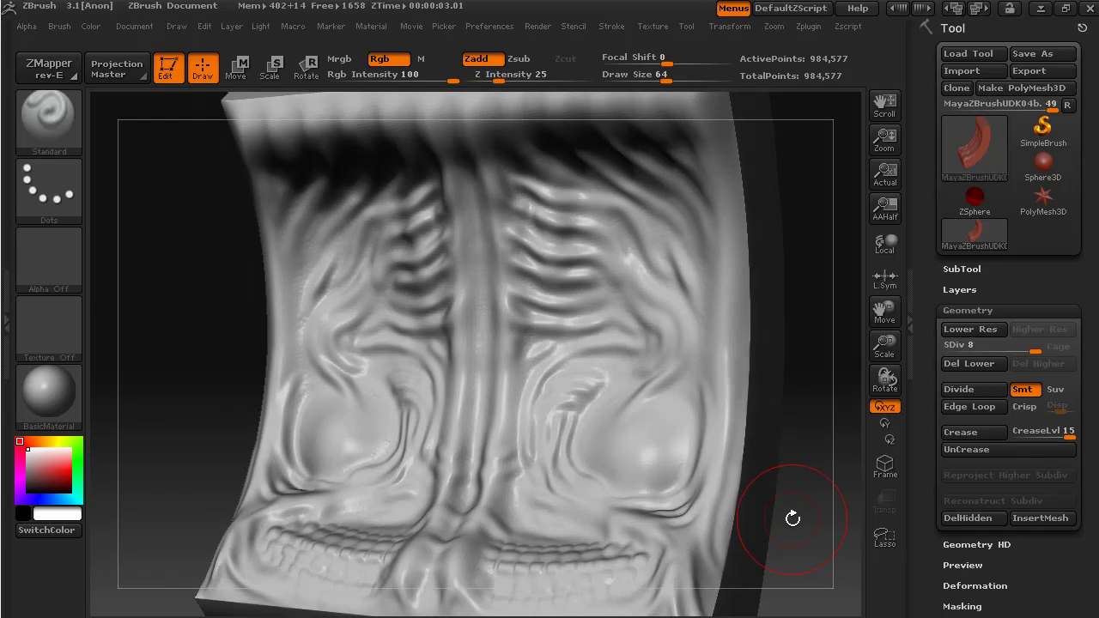
mouse_move(792, 517)
mouse_down()
mouse_move(796, 503)
mouse_move(740, 505)
mouse_up()
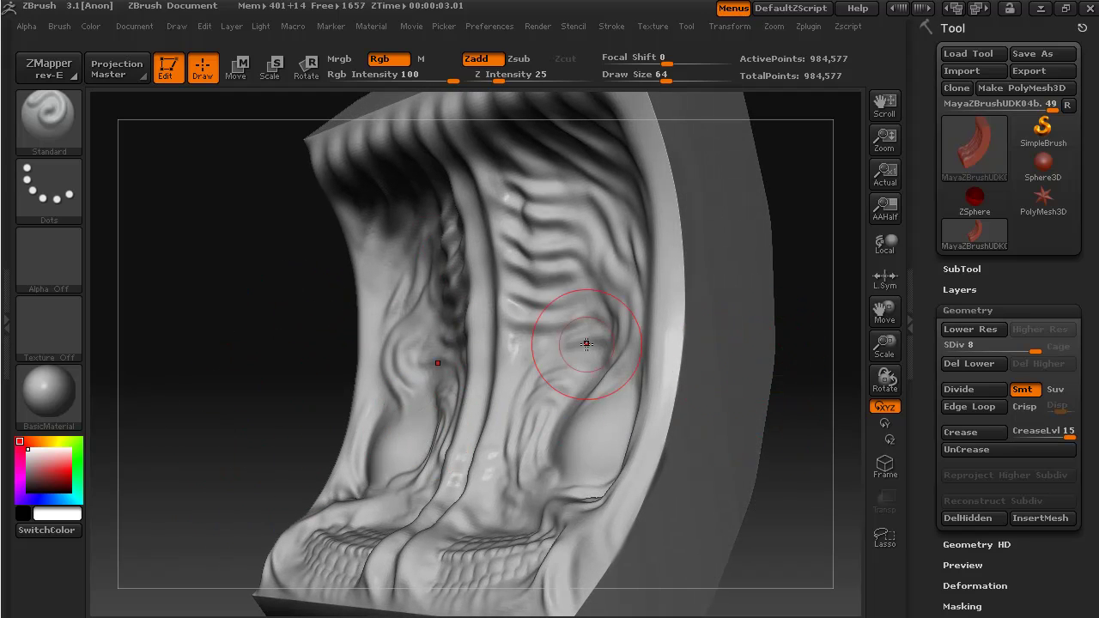
mouse_move(259, 379)
mouse_down()
mouse_move(287, 344)
mouse_move(245, 338)
mouse_move(678, 275)
mouse_up()
mouse_move(802, 344)
mouse_down()
mouse_move(750, 461)
mouse_move(784, 483)
mouse_move(777, 304)
mouse_up()
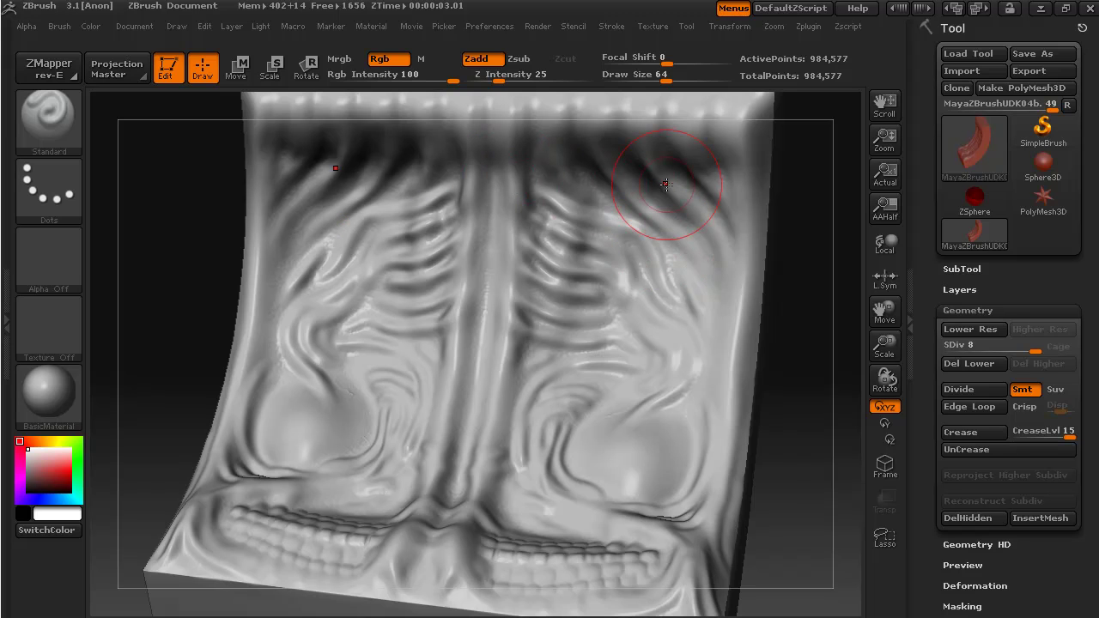
drag(822, 510, 678, 424)
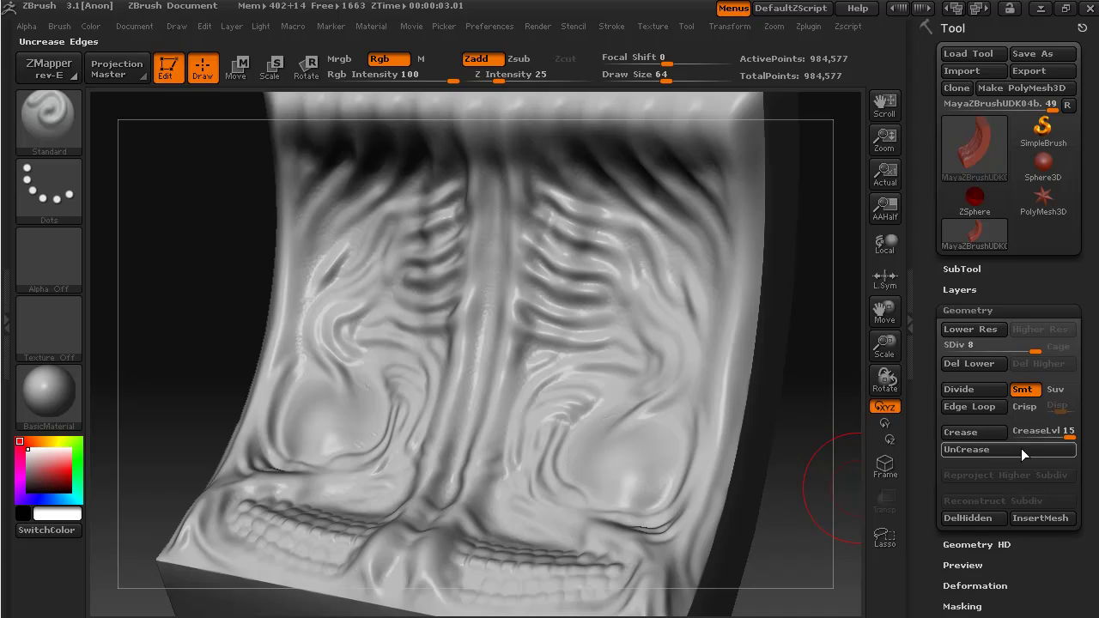
drag(931, 487, 920, 367)
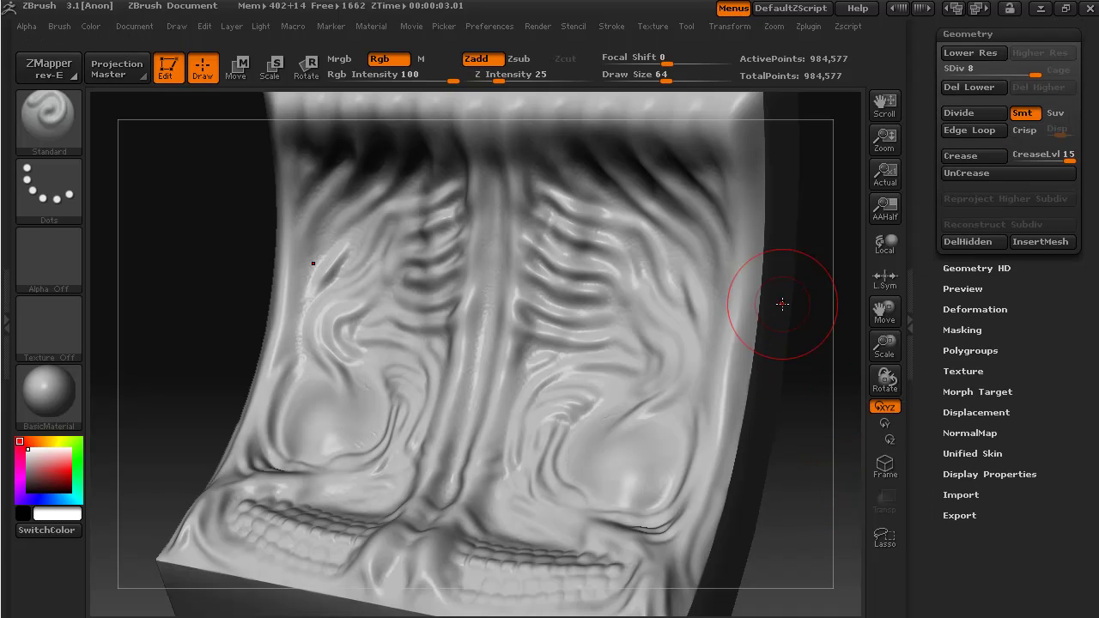
mouse_move(813, 499)
mouse_down()
mouse_move(790, 498)
mouse_move(811, 498)
mouse_up()
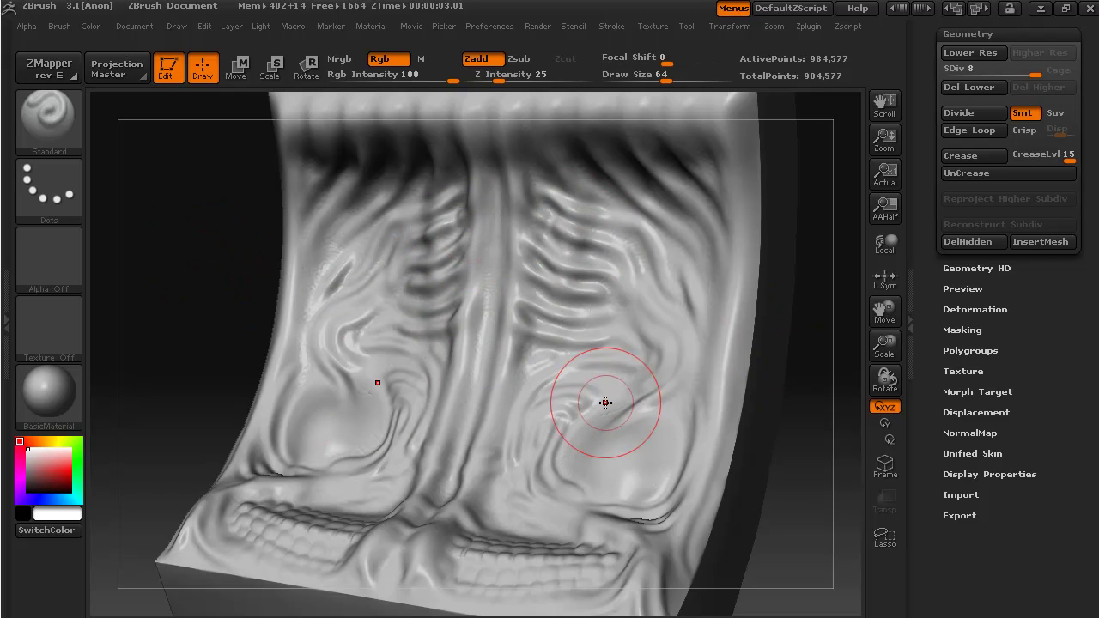
mouse_move(155, 351)
mouse_down()
mouse_move(188, 369)
mouse_move(154, 360)
mouse_up()
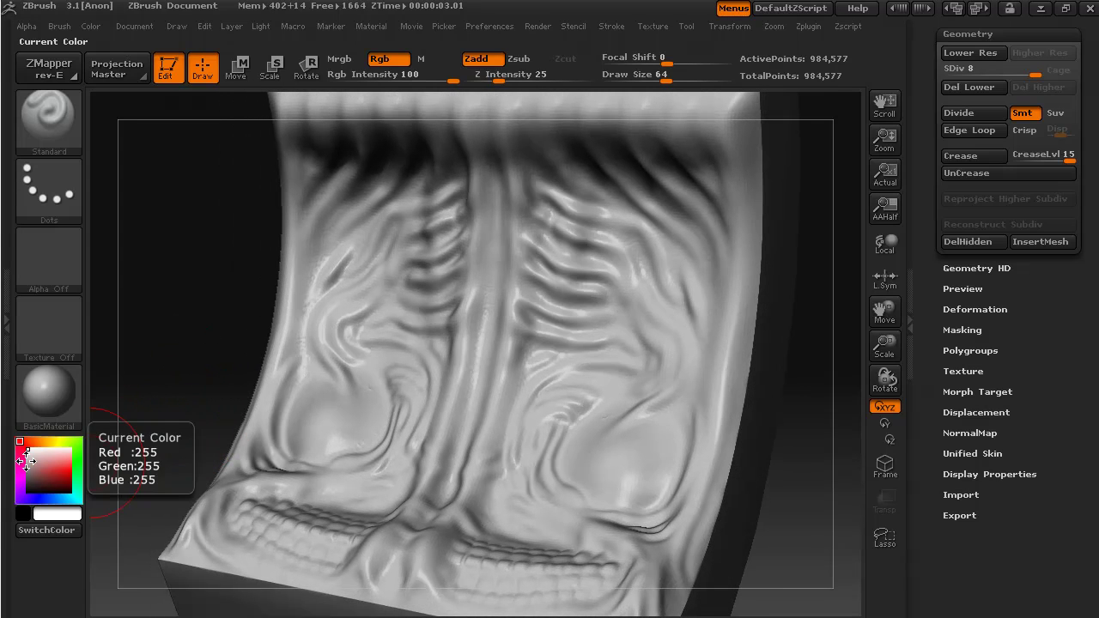
- Preview the sculpt in a light red current color, RGB 213, 75, 75, from several angles
mouse_move(41, 464)
mouse_down()
mouse_move(70, 465)
mouse_move(54, 468)
mouse_up()
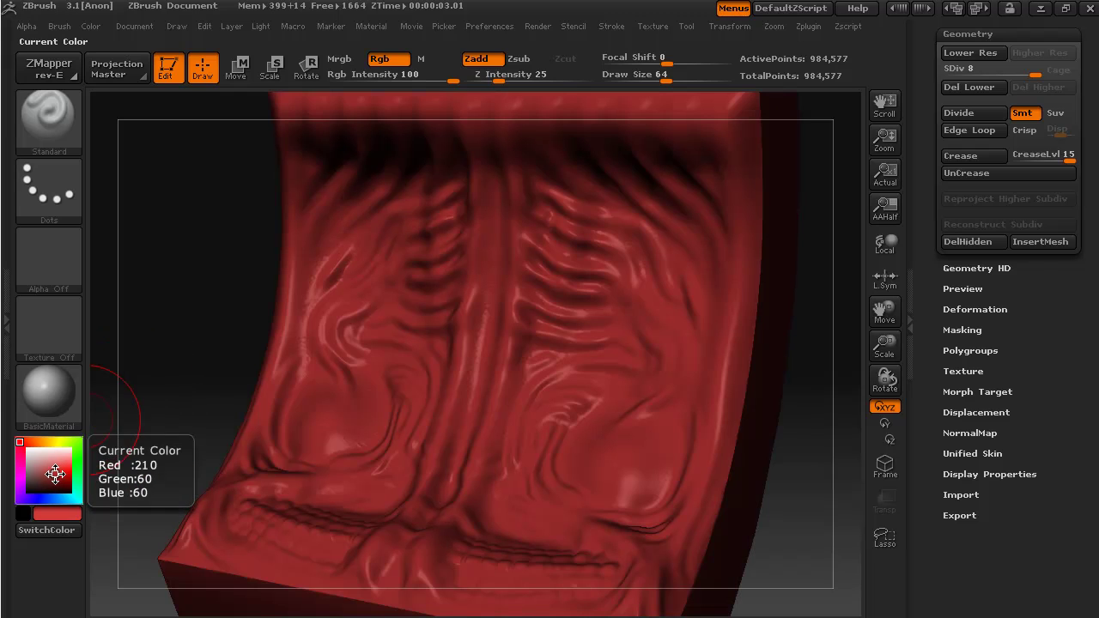
click(46, 475)
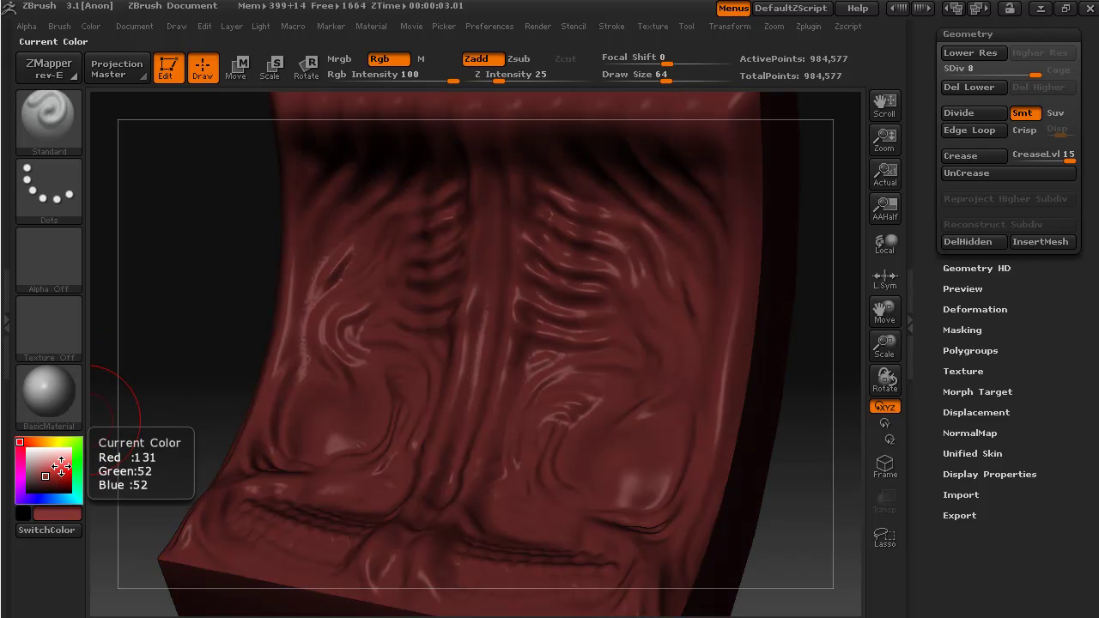
click(54, 466)
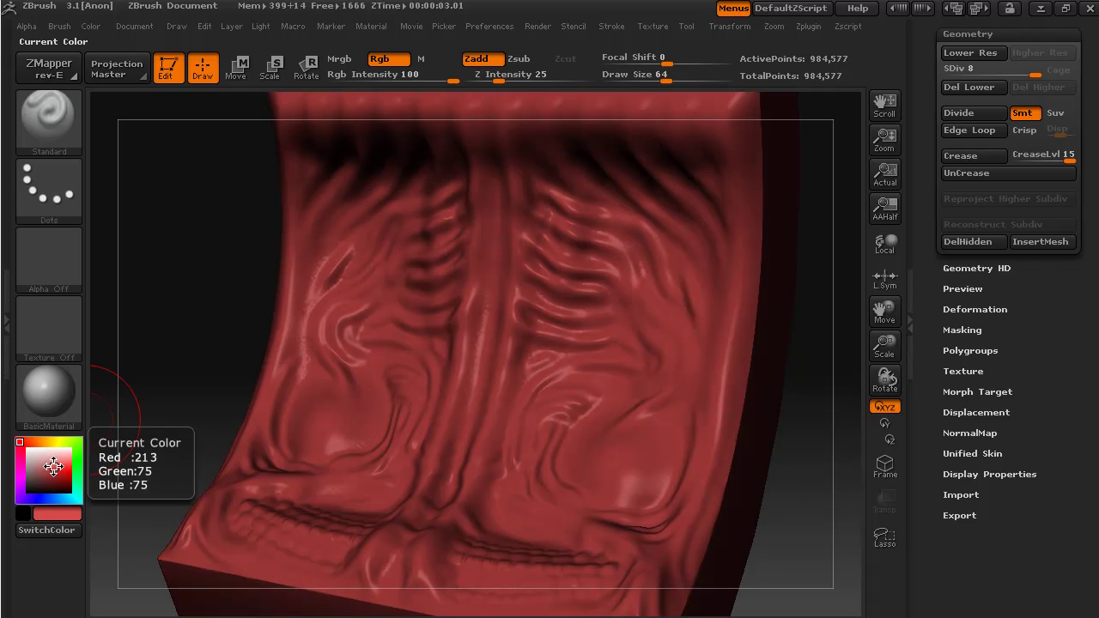
mouse_move(790, 518)
mouse_down()
mouse_move(756, 515)
mouse_move(777, 514)
mouse_move(768, 514)
mouse_up()
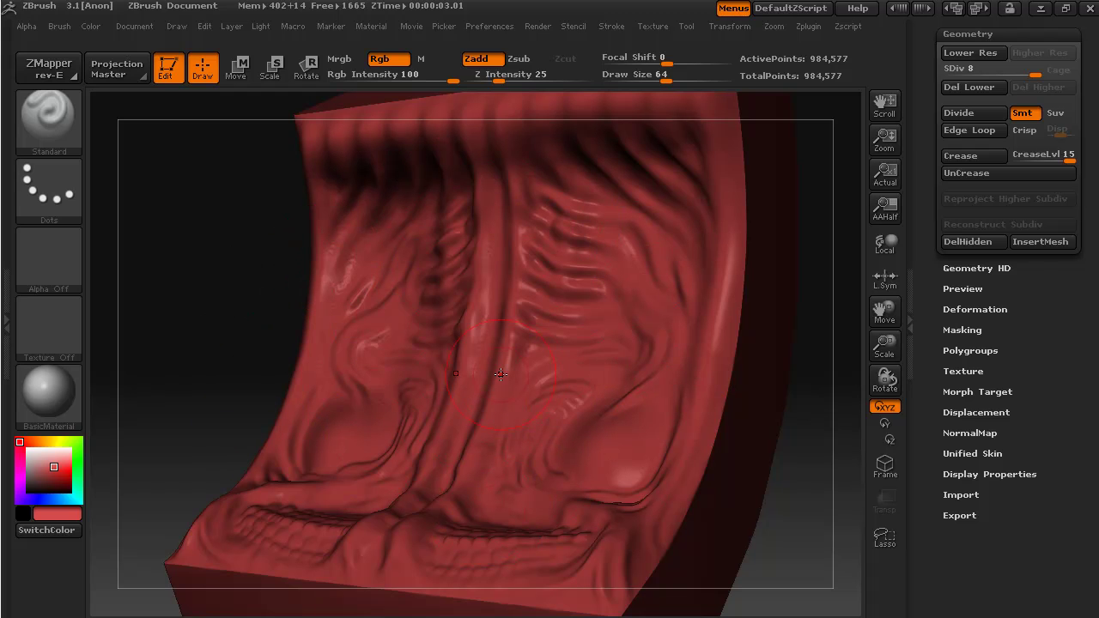
mouse_move(233, 343)
mouse_down()
mouse_move(190, 358)
mouse_move(231, 350)
mouse_up()
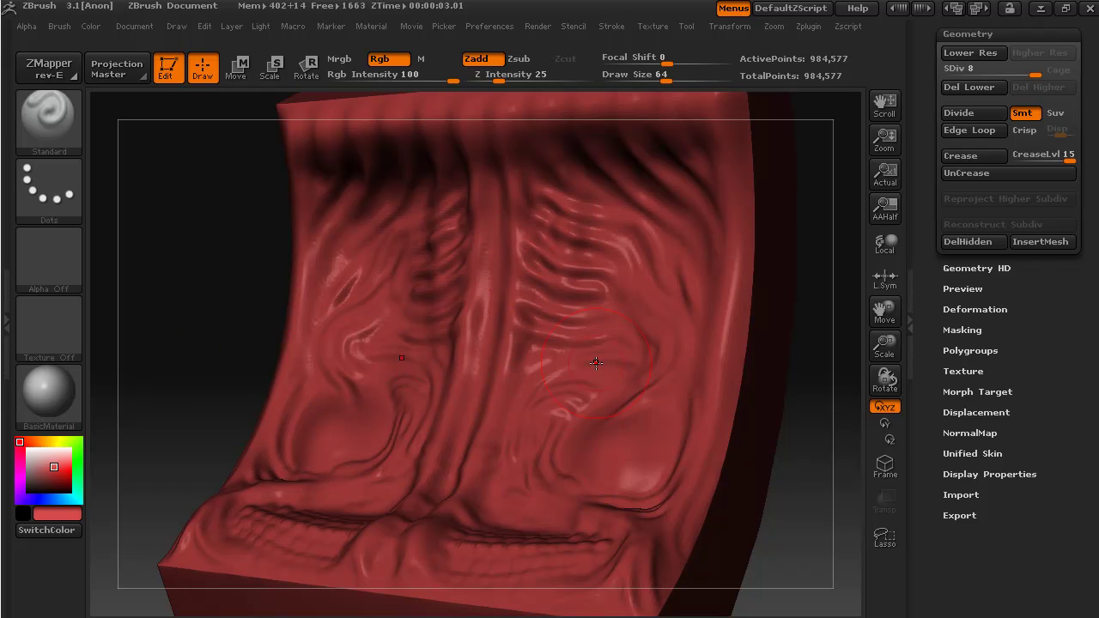
drag(189, 381, 196, 385)
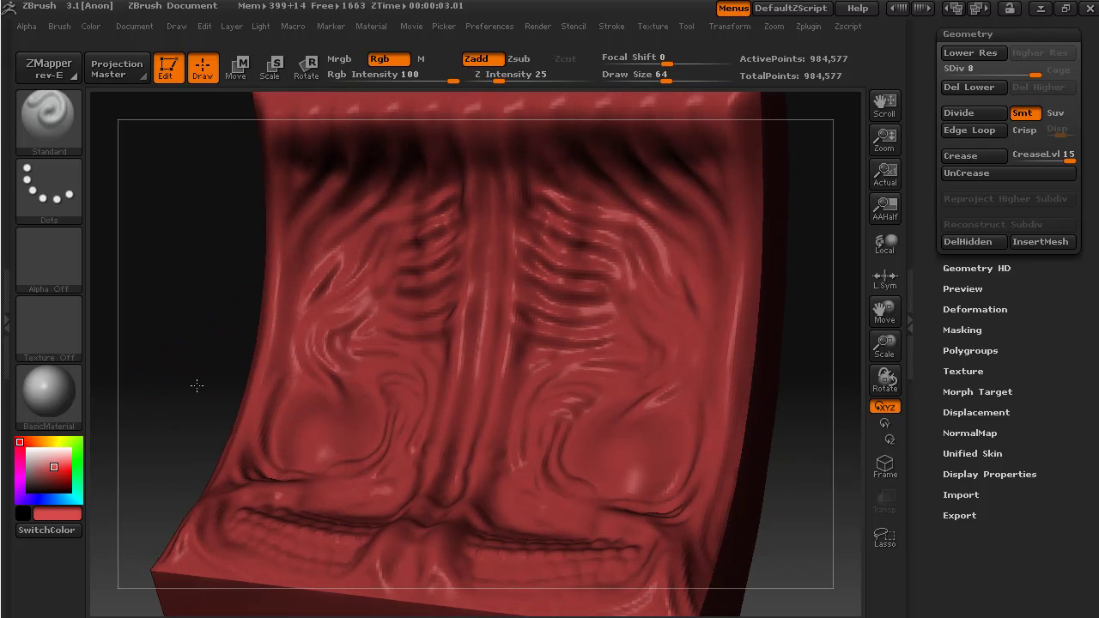
- Set the current color to dark orange-red, RGB 135, 34, 19, and inspect the sculpt's surface in it
click(26, 442)
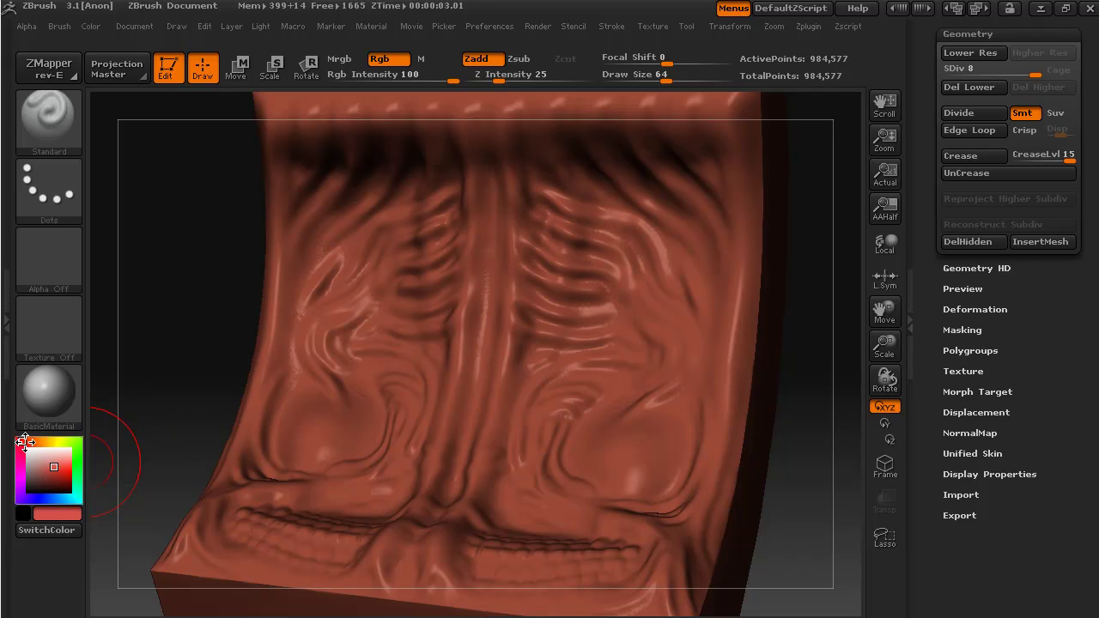
click(26, 442)
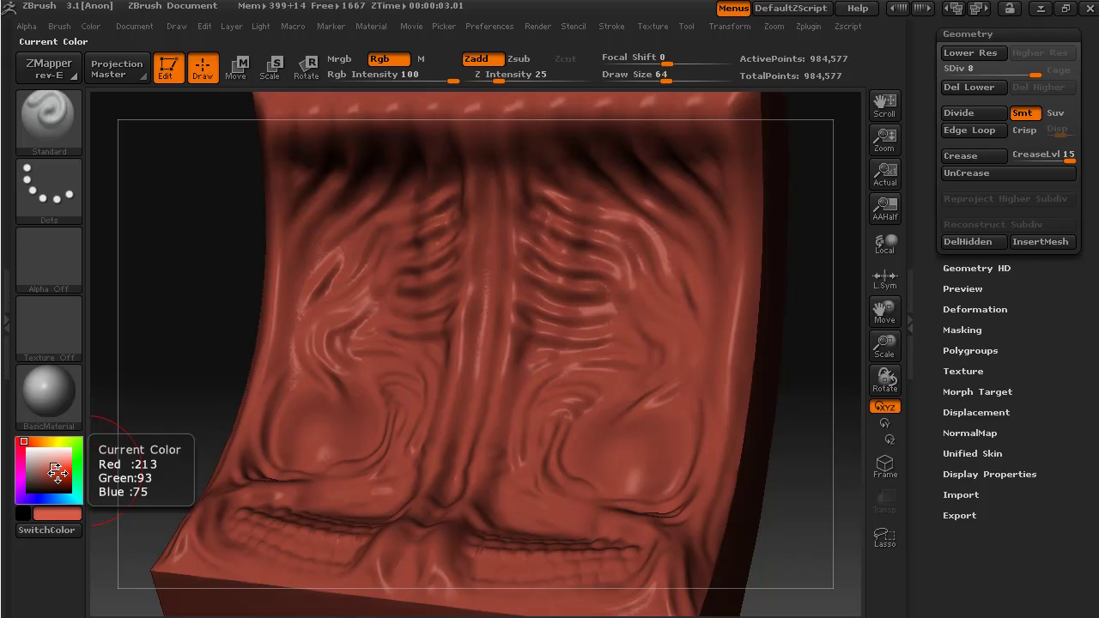
click(54, 476)
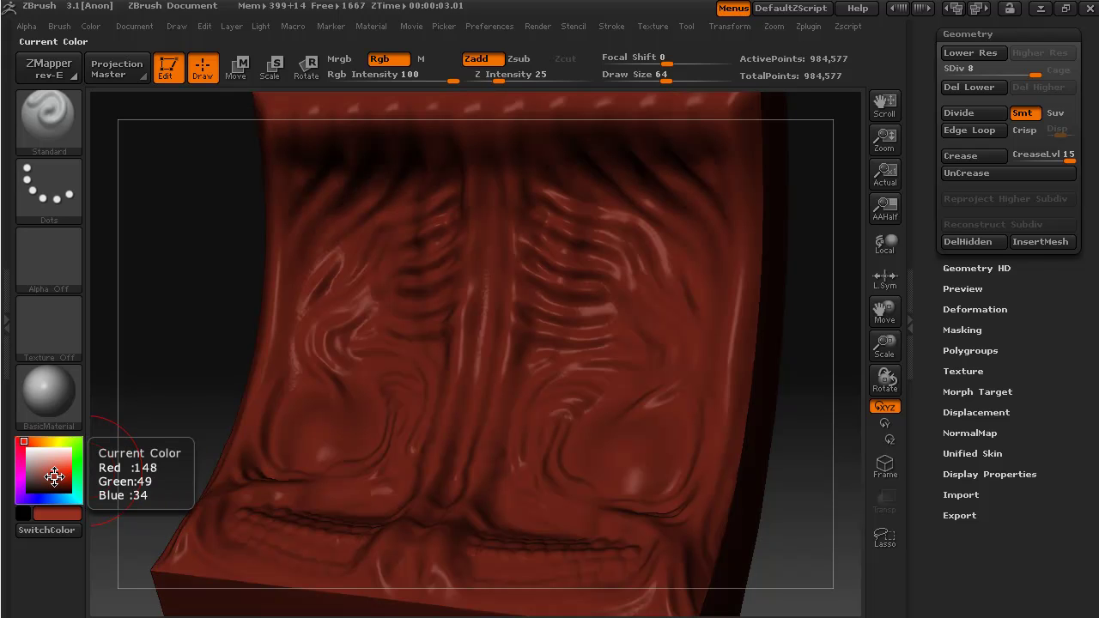
click(61, 480)
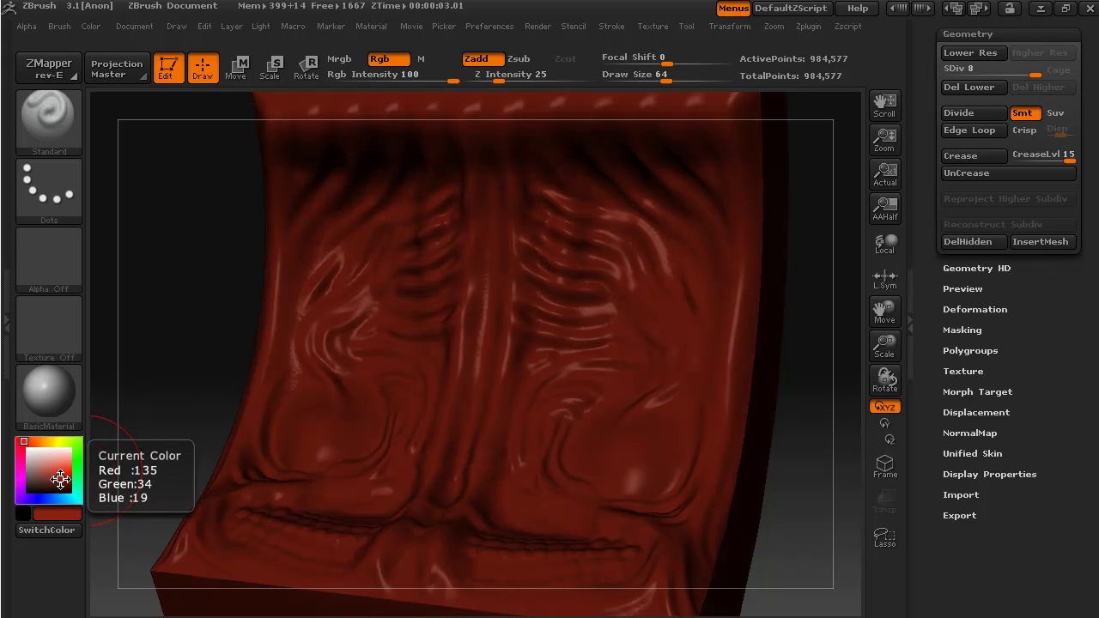
mouse_move(211, 358)
mouse_down()
mouse_move(191, 351)
mouse_move(203, 349)
mouse_up()
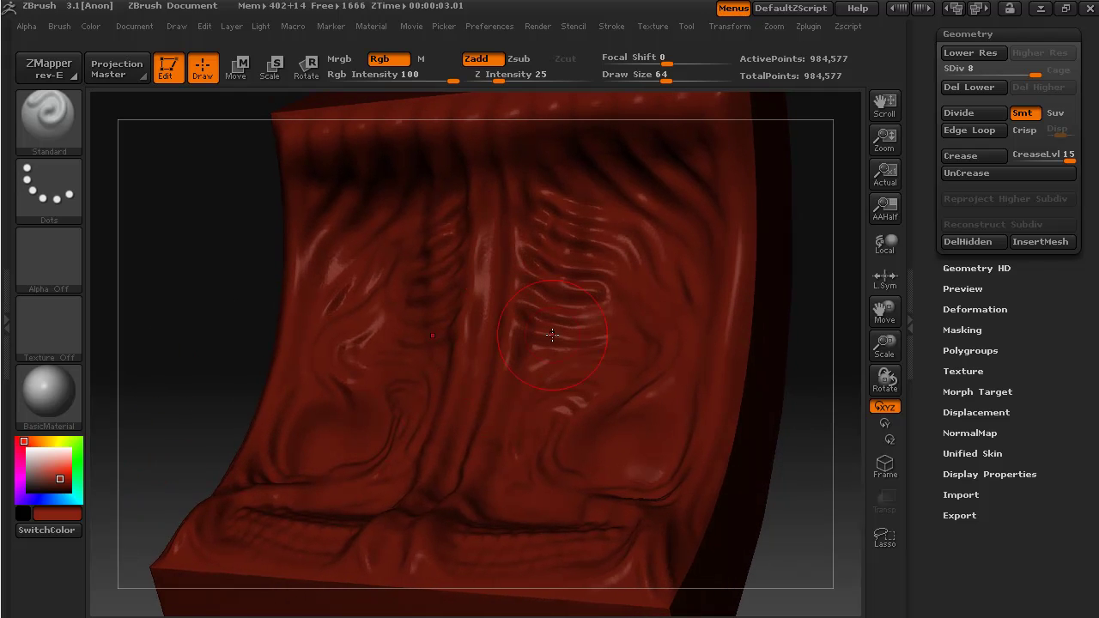
mouse_move(230, 388)
mouse_down()
mouse_move(215, 385)
mouse_move(228, 375)
mouse_move(215, 385)
mouse_up()
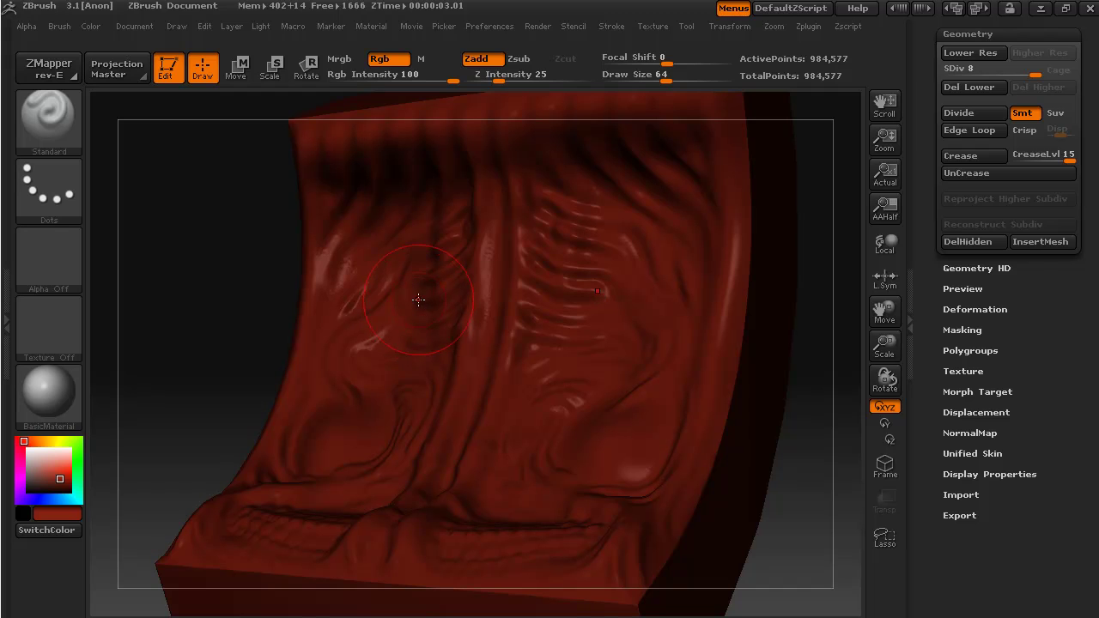
mouse_move(170, 388)
mouse_down()
mouse_move(200, 368)
mouse_move(169, 373)
mouse_up()
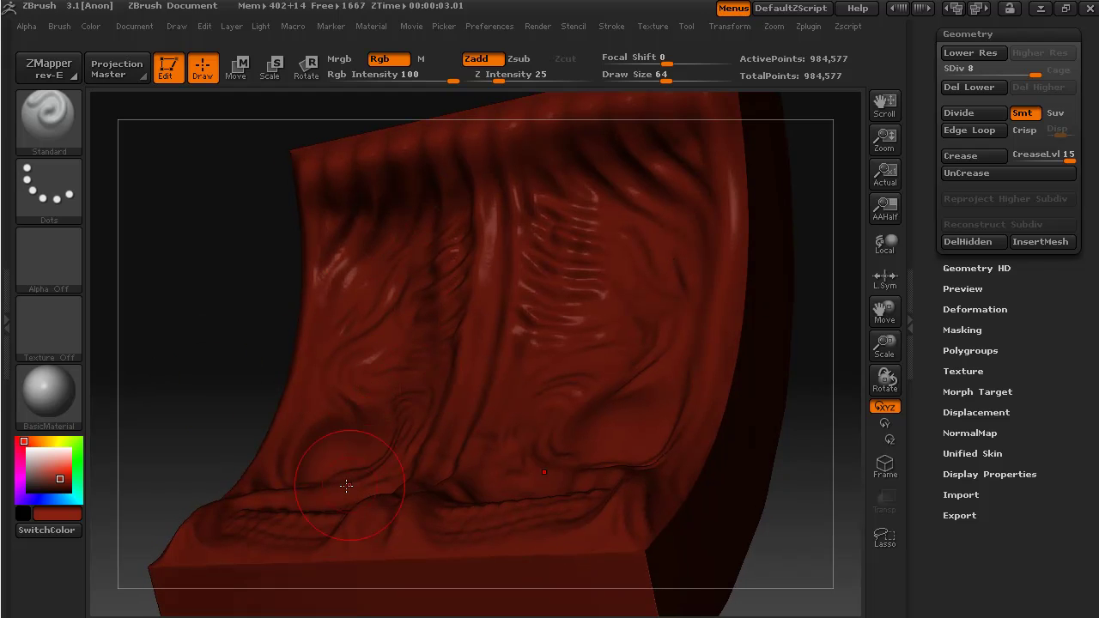
- Choose a very dark red as the current color and fill the whole sculpt with it as the base color
drag(228, 337, 219, 326)
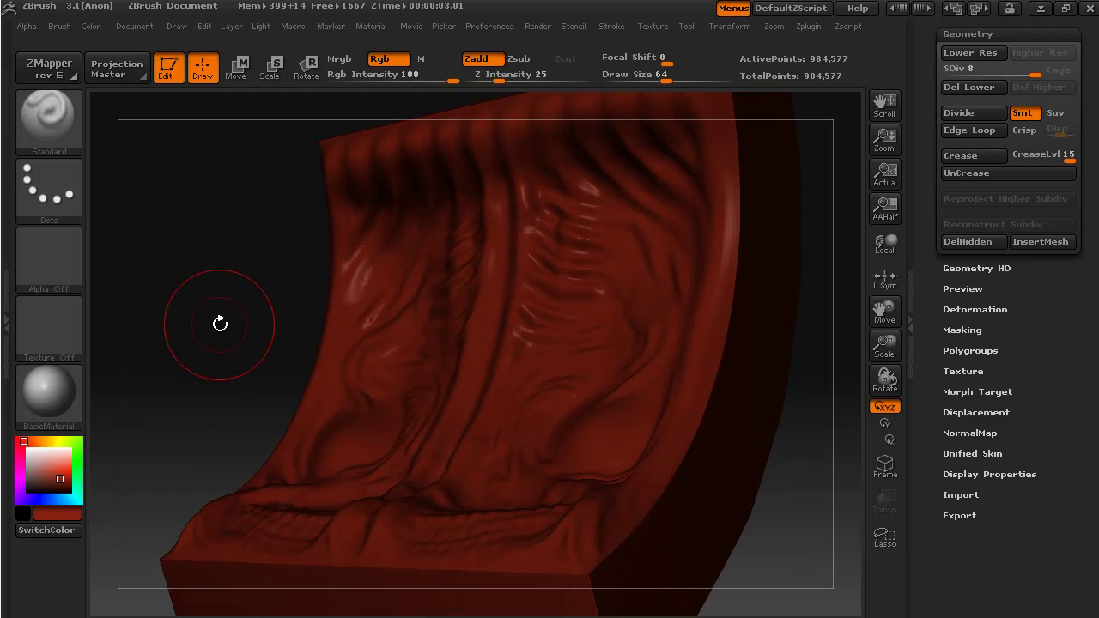
mouse_move(58, 481)
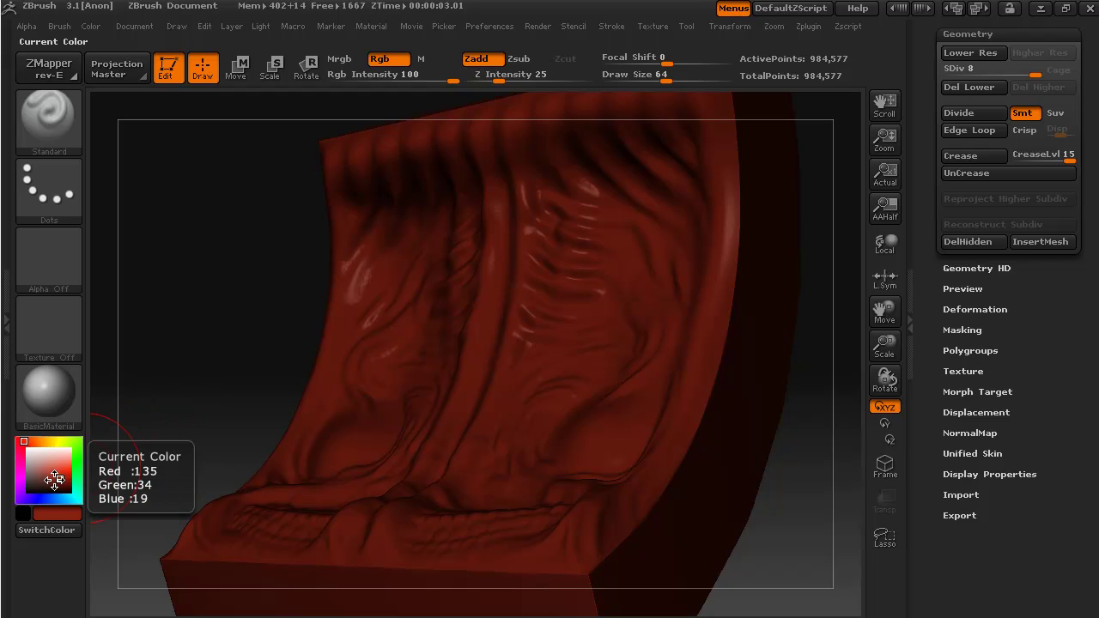
click(25, 440)
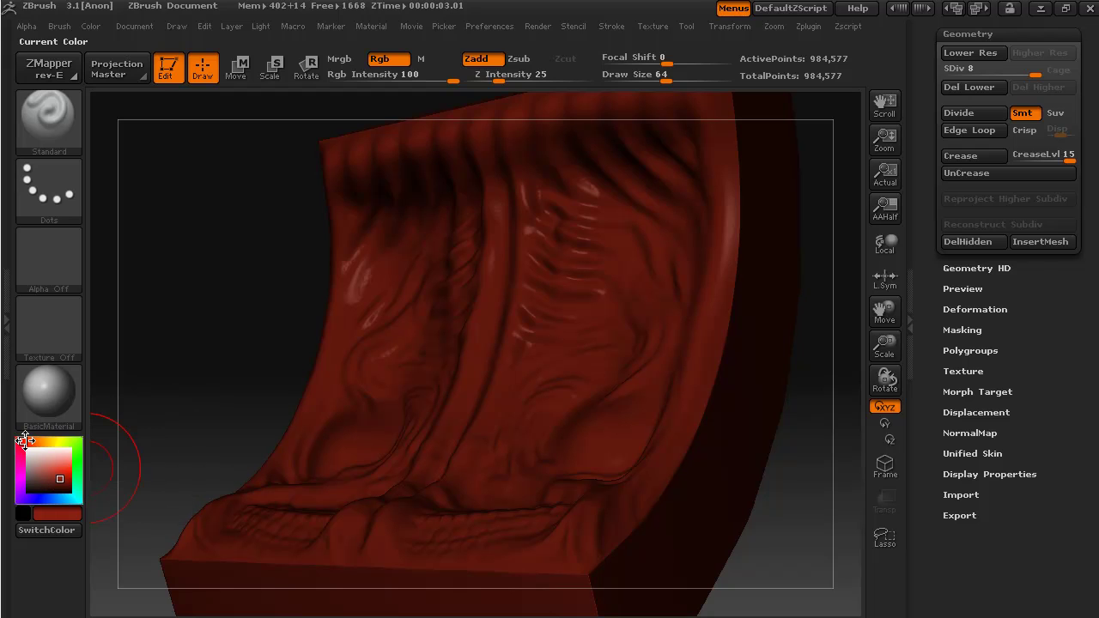
click(61, 482)
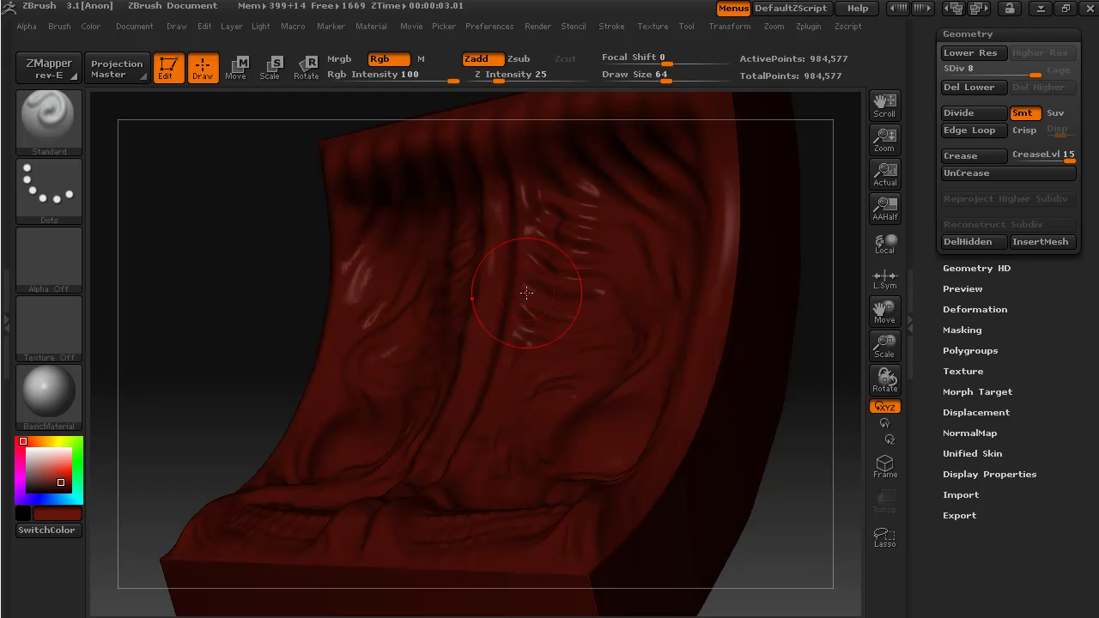
click(60, 486)
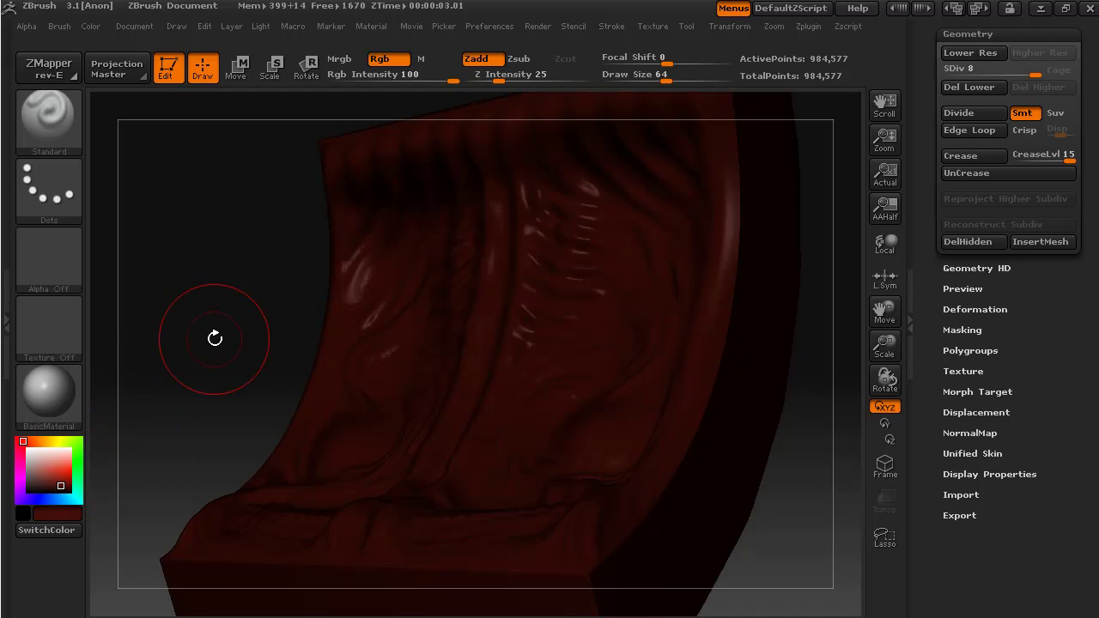
drag(216, 336, 221, 342)
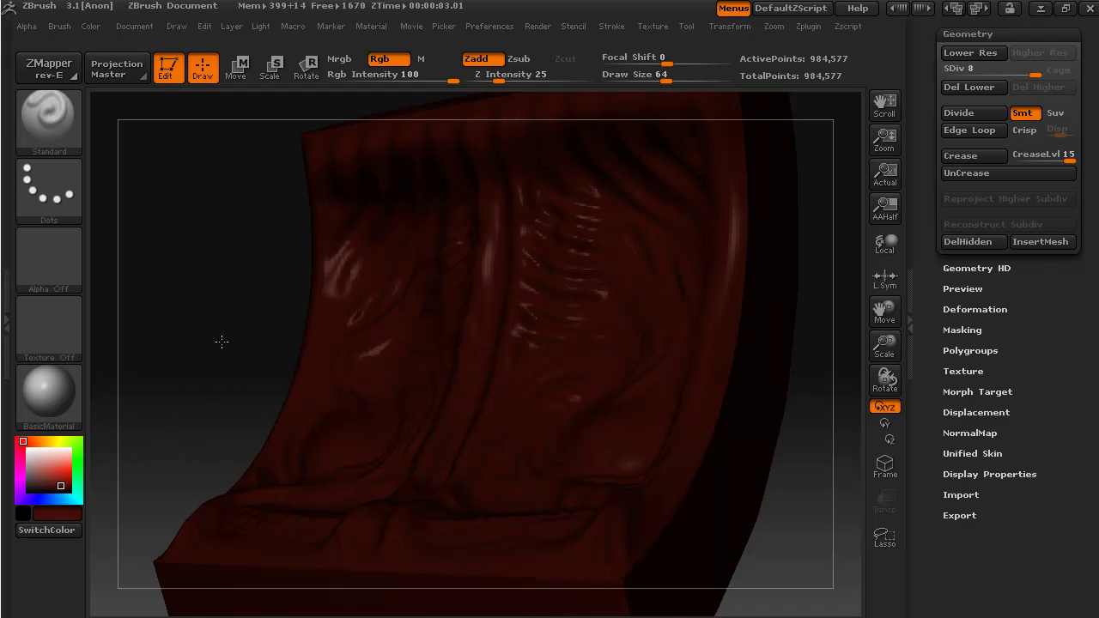
click(89, 26)
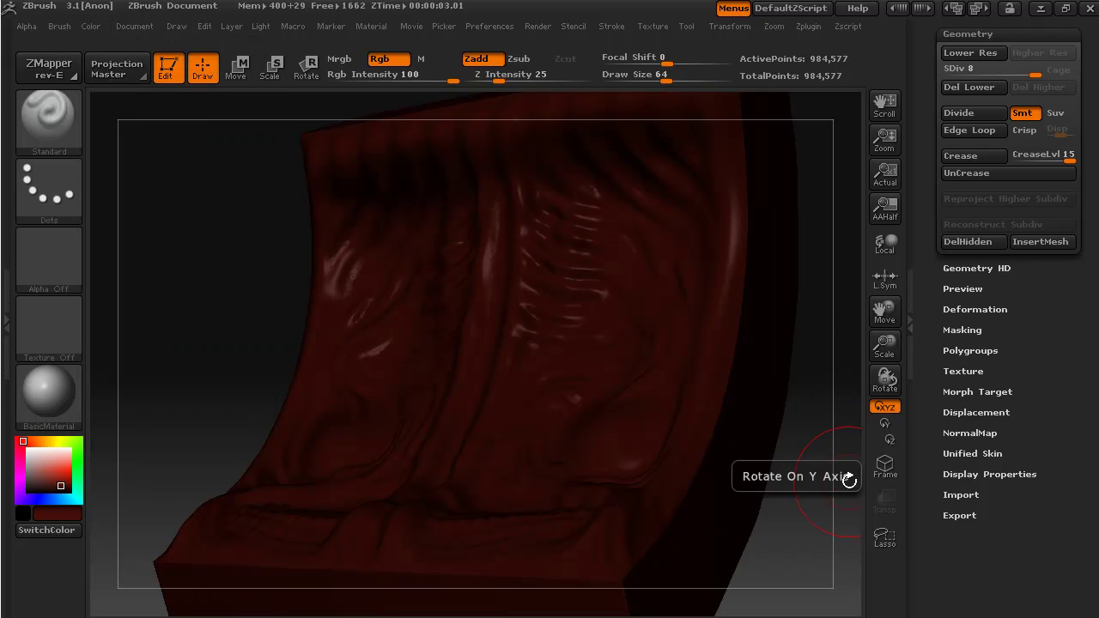
mouse_move(836, 510)
mouse_down()
mouse_move(845, 526)
mouse_move(836, 521)
mouse_up()
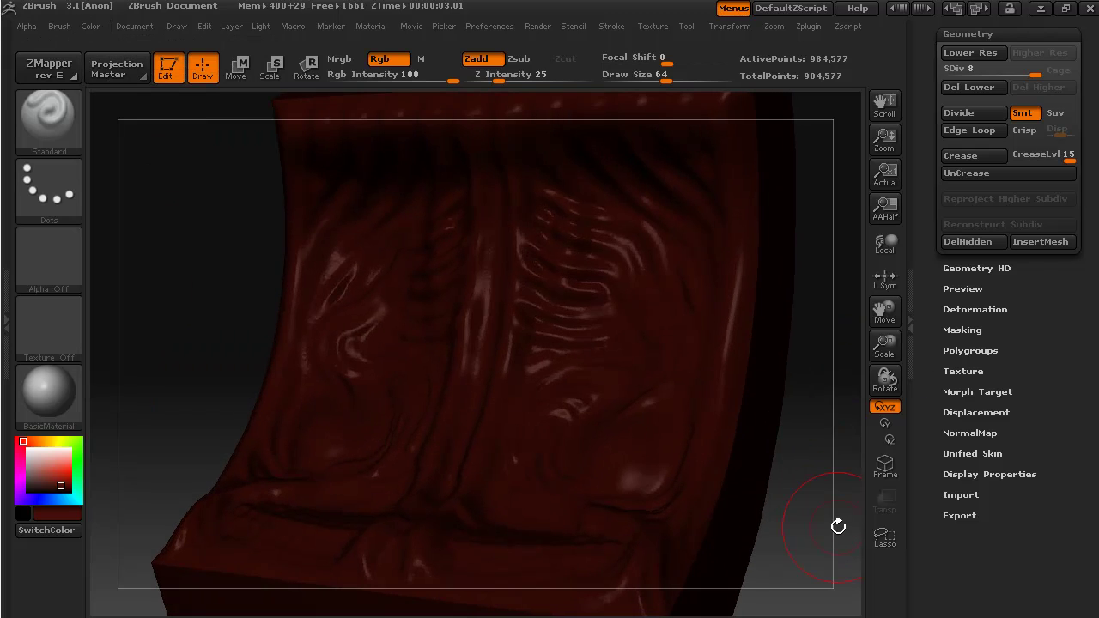
- Set the current color to a brighter red close to RGB 170, 47, 32 and turn off Zadd so the brush only paints color
click(57, 474)
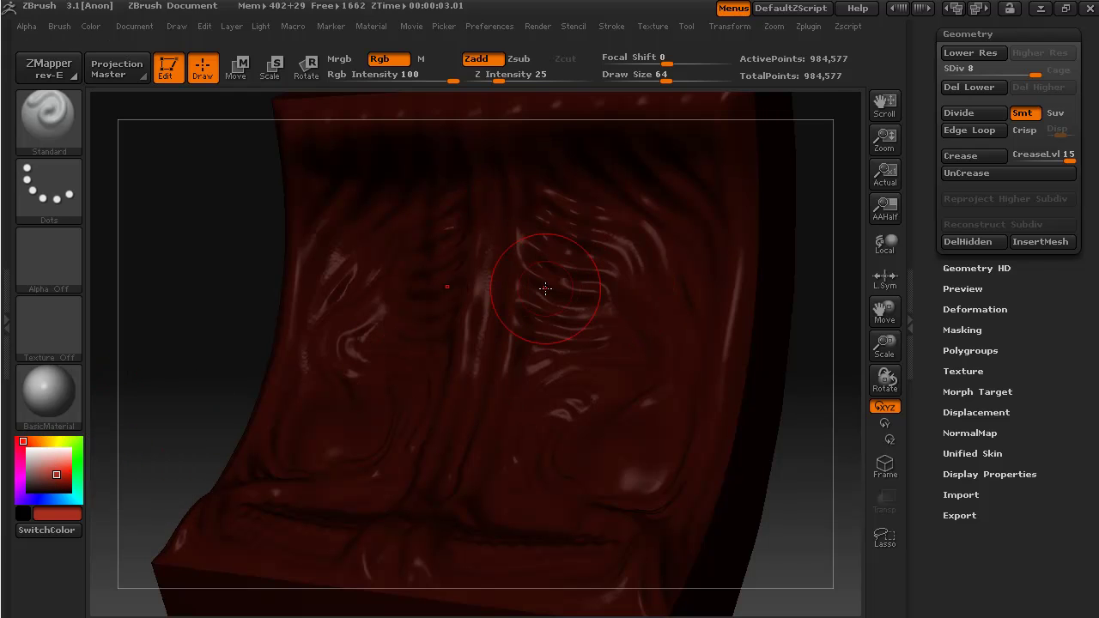
click(481, 60)
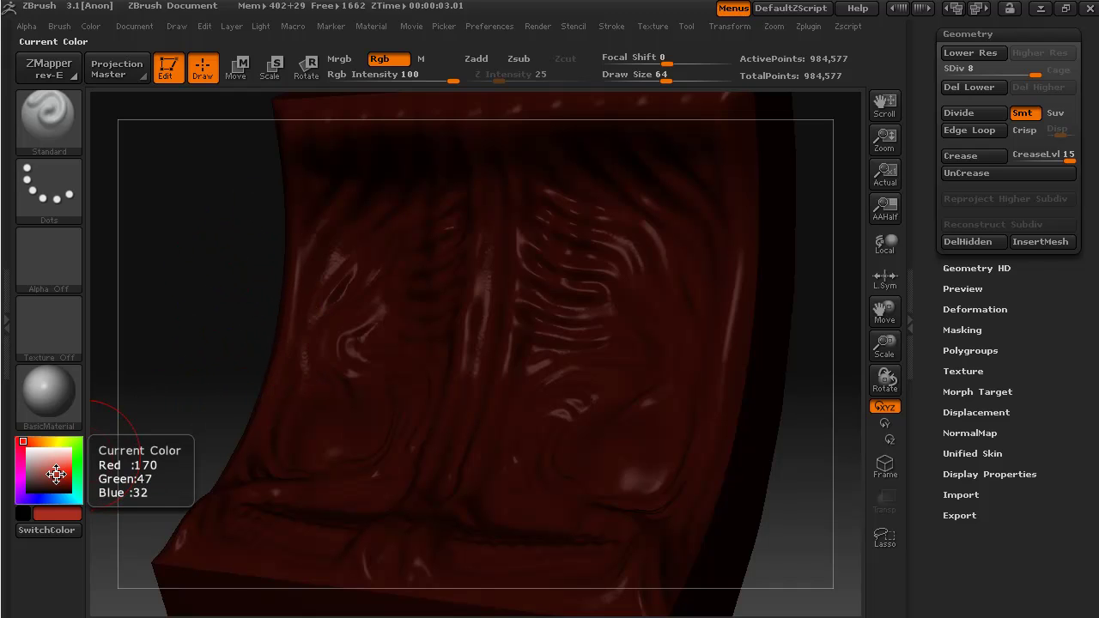
click(55, 473)
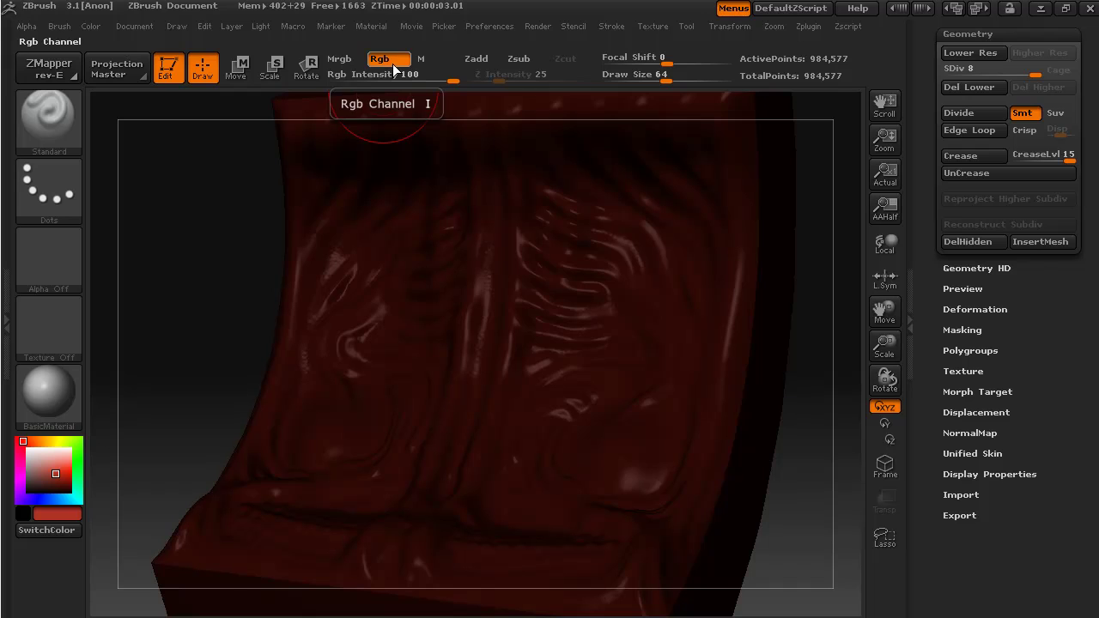
- Try painting the mirrored rib folds and rounded bulges in the brighter red at subdivision level 8, and undo the strokes
mouse_move(544, 238)
mouse_down()
mouse_move(636, 283)
mouse_move(639, 334)
mouse_move(584, 349)
mouse_move(554, 391)
mouse_move(605, 447)
mouse_move(599, 484)
mouse_move(529, 493)
mouse_move(608, 482)
mouse_move(675, 376)
mouse_move(623, 415)
mouse_up()
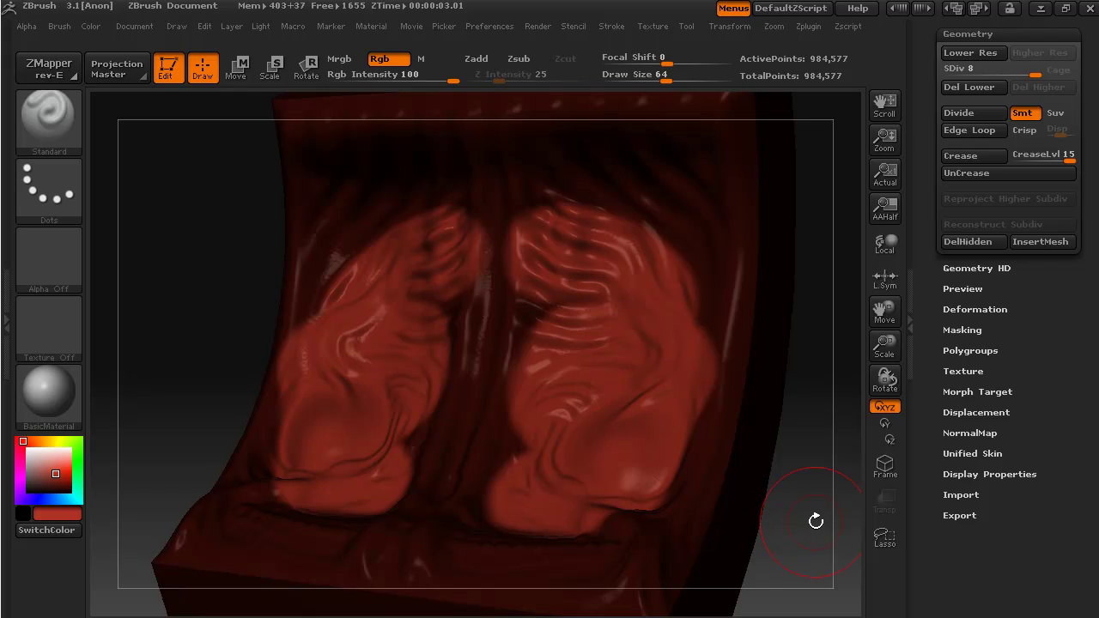
mouse_move(816, 521)
mouse_down()
mouse_move(746, 524)
mouse_move(800, 521)
mouse_up()
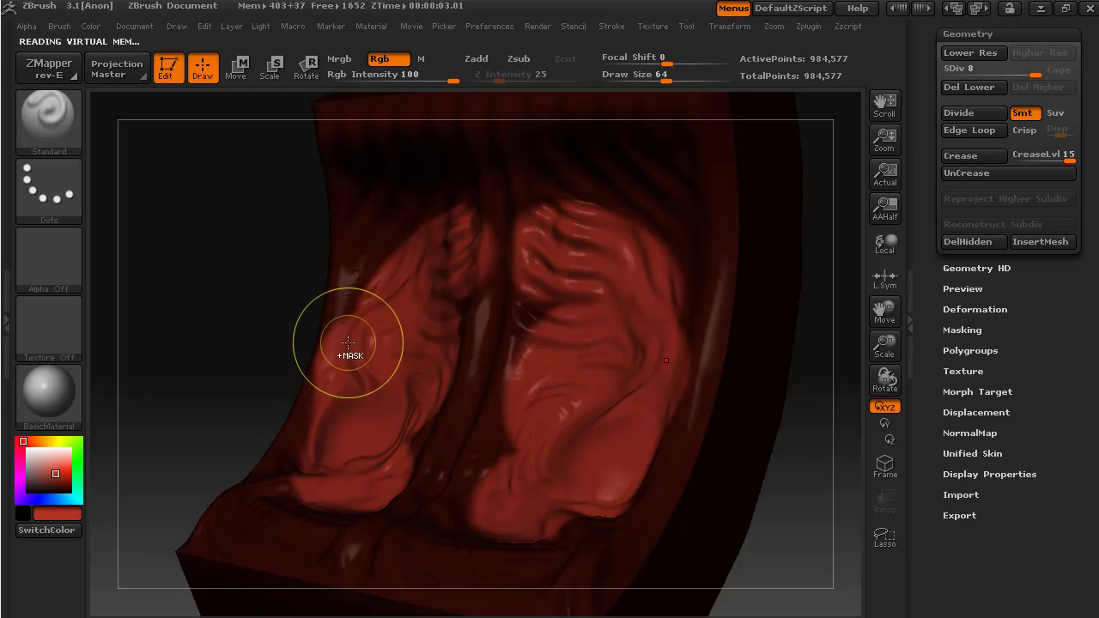
mouse_move(347, 342)
mouse_down()
mouse_move(228, 314)
mouse_move(310, 332)
mouse_move(287, 312)
mouse_move(265, 318)
mouse_move(283, 325)
mouse_up()
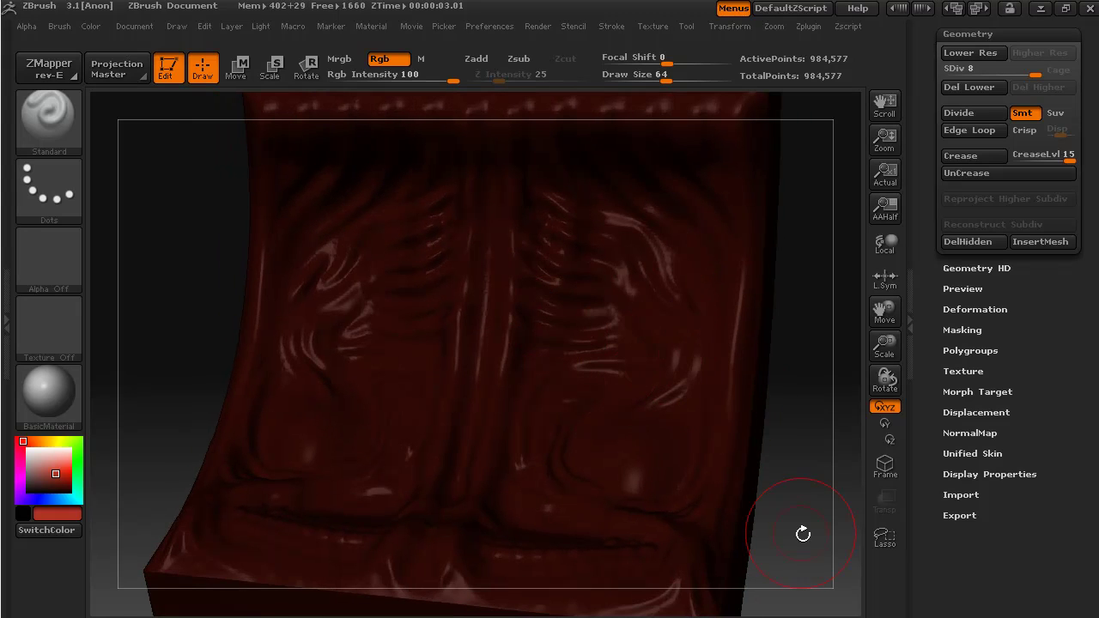
drag(813, 536, 787, 532)
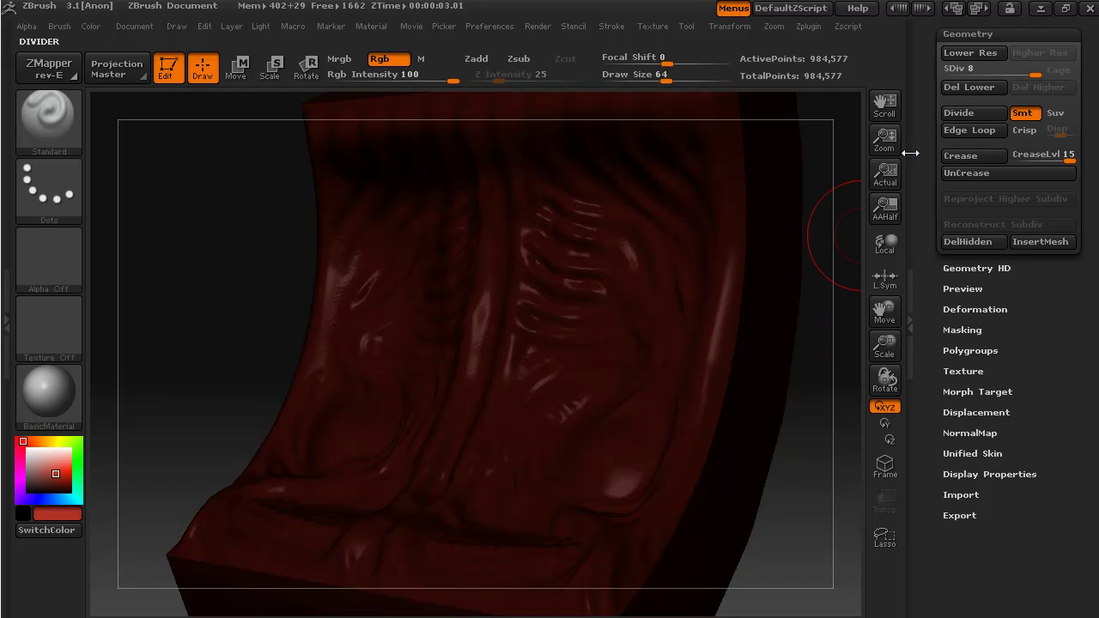
- Lower the sculpt to subdivision level 4 and paint bright red over the ribs and the inner surface beside the central ridge
drag(920, 129, 925, 251)
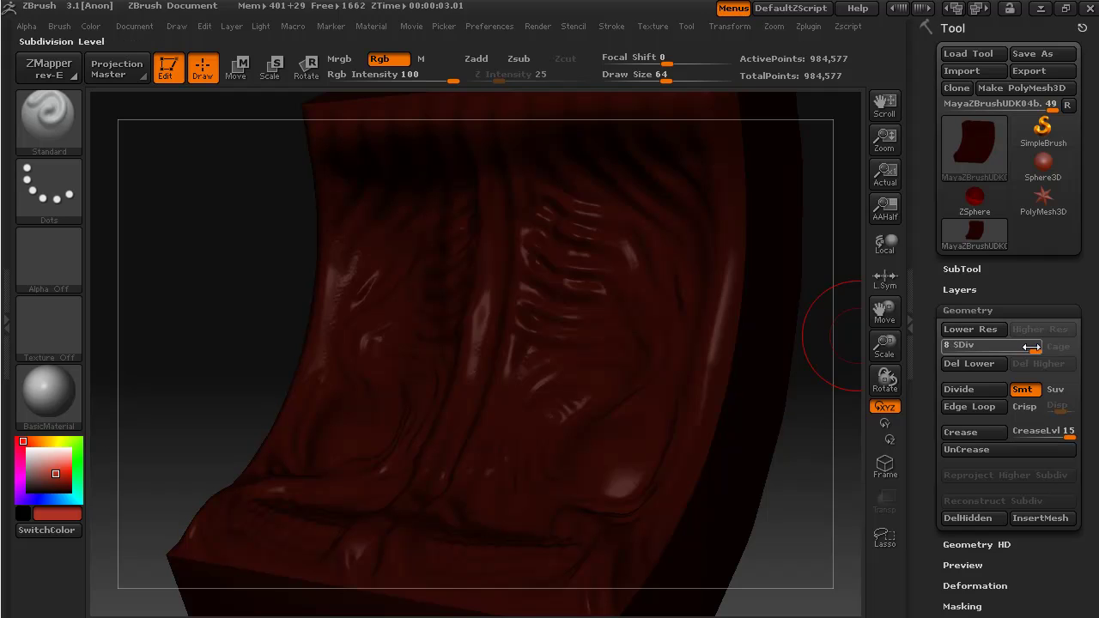
drag(1031, 347, 981, 353)
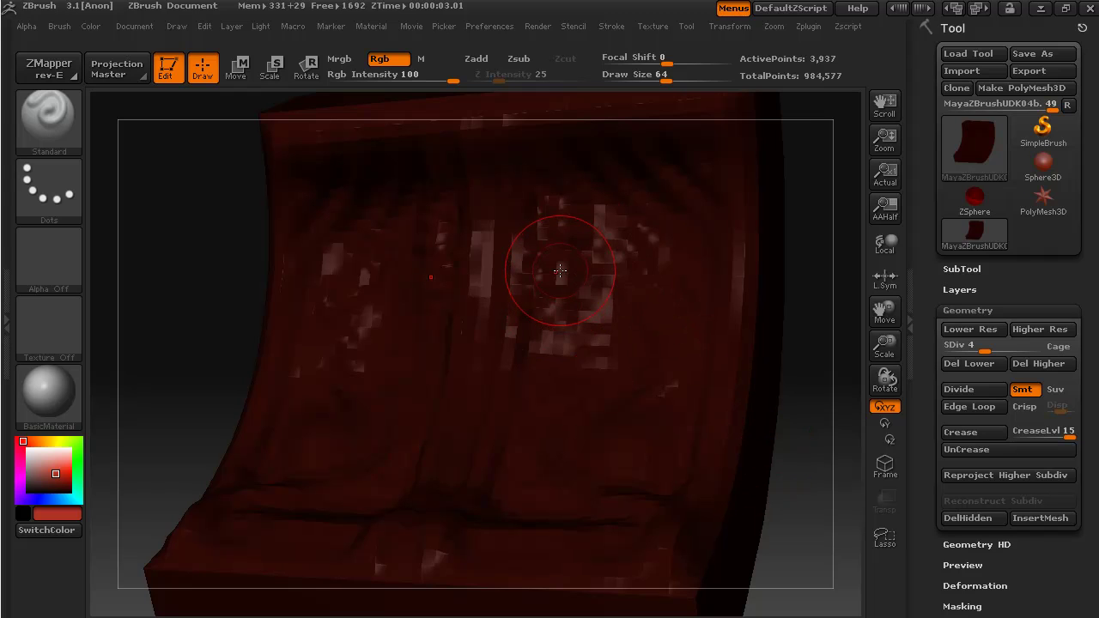
mouse_move(560, 271)
mouse_down()
mouse_move(573, 273)
mouse_move(640, 365)
mouse_move(660, 343)
mouse_move(705, 382)
mouse_up()
mouse_move(834, 560)
mouse_down()
mouse_move(845, 568)
mouse_move(824, 566)
mouse_move(848, 574)
mouse_up()
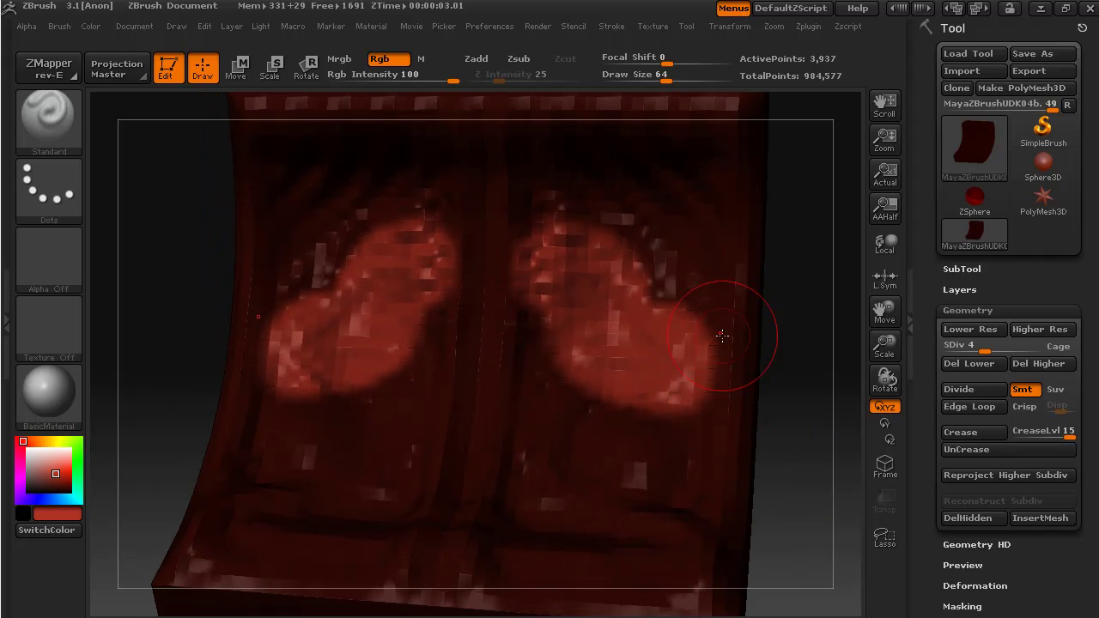
- Lower the sculpt to subdivision level 2 and paint broad bright red patches over the middle and upper areas
click(977, 352)
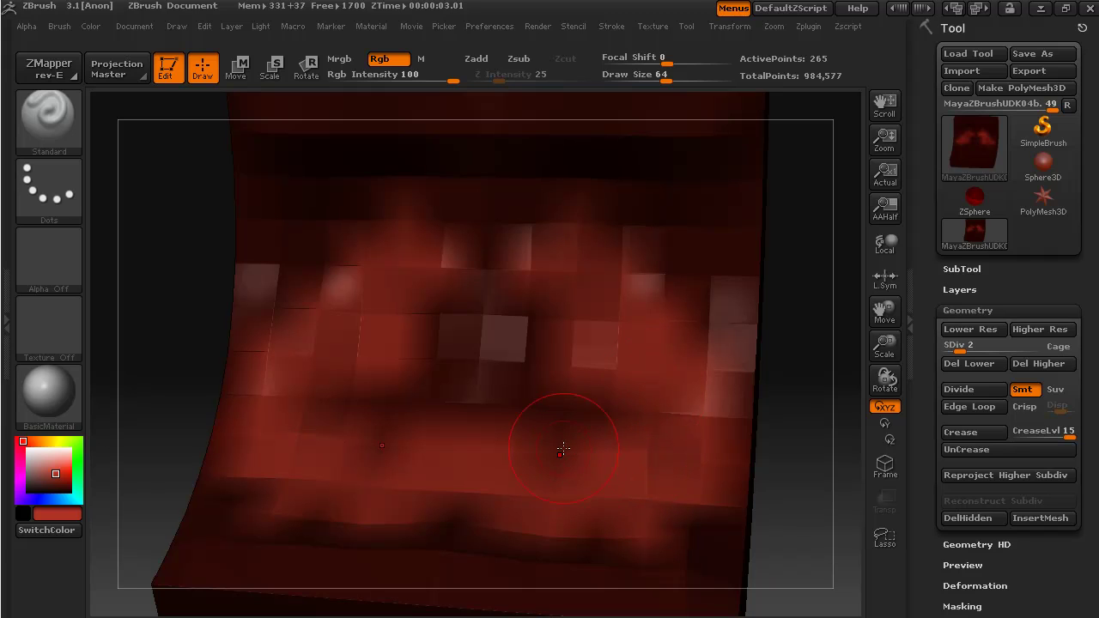
mouse_move(563, 464)
mouse_down()
mouse_move(600, 407)
mouse_move(579, 360)
mouse_up()
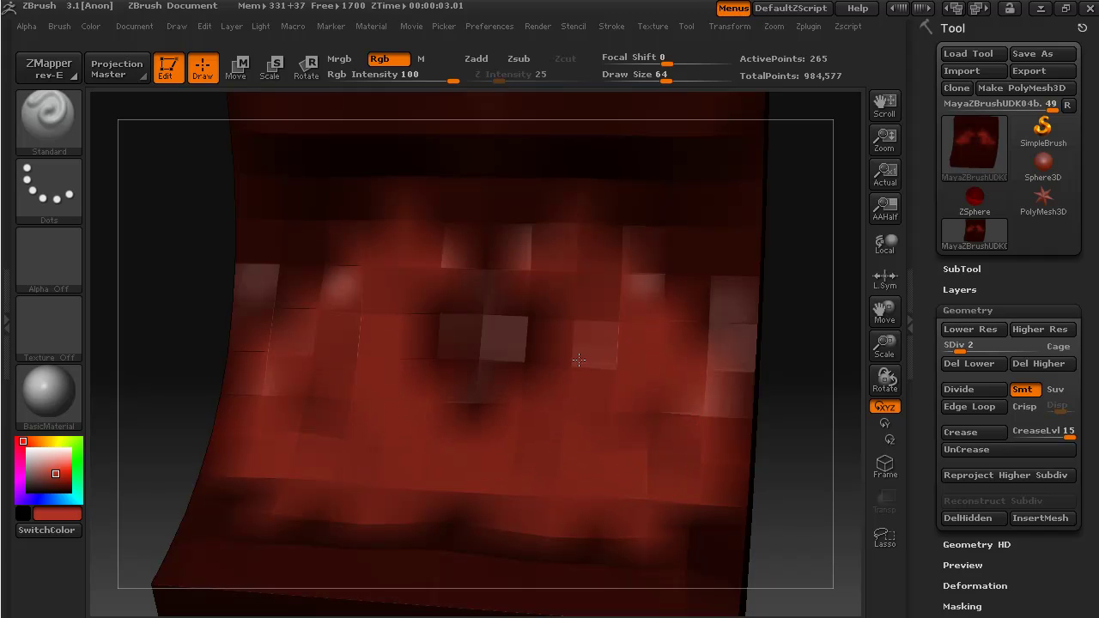
mouse_move(581, 253)
mouse_down()
mouse_move(583, 218)
mouse_move(649, 227)
mouse_up()
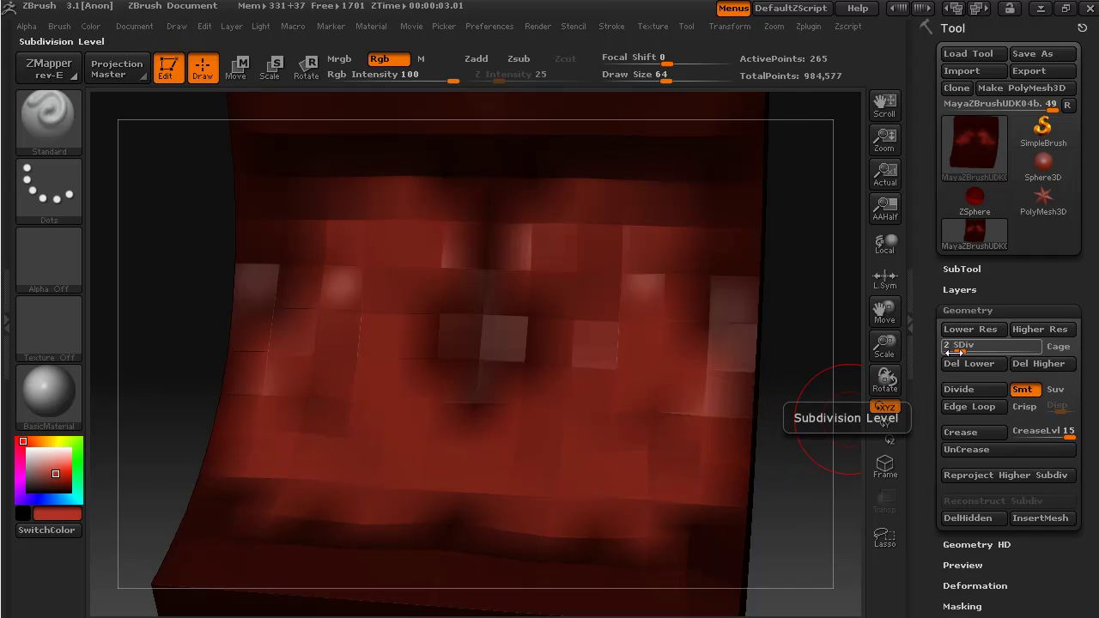
- Return the sculpt to subdivision level 8 and inspect the painted color on the detailed surface from several angles
drag(961, 349, 1065, 345)
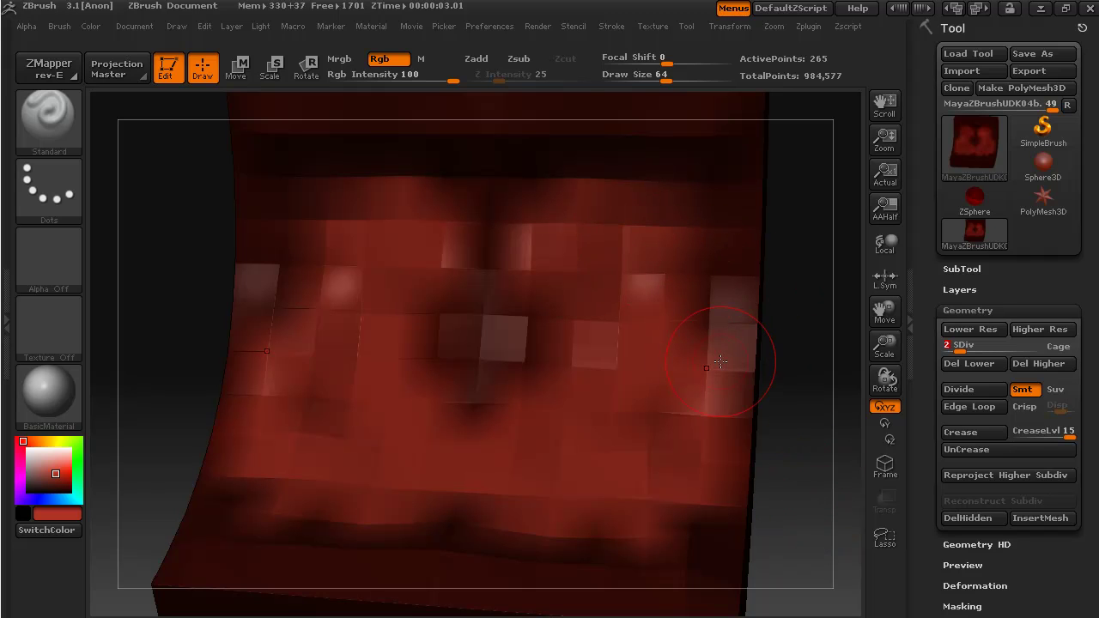
click(984, 351)
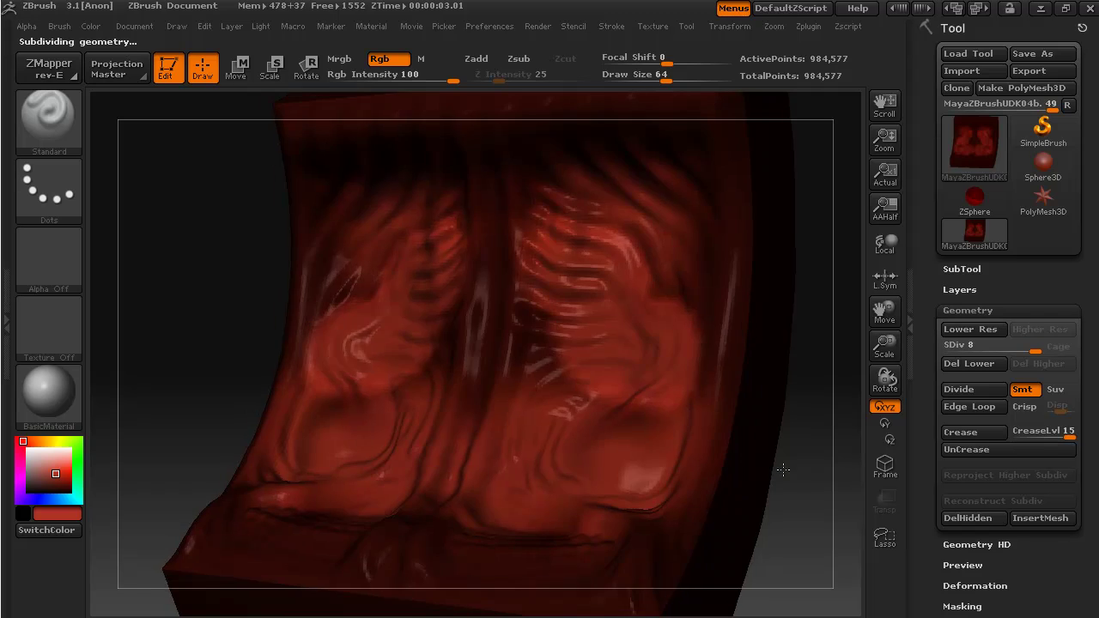
mouse_move(783, 469)
mouse_down()
mouse_move(731, 421)
mouse_move(819, 466)
mouse_move(796, 486)
mouse_up()
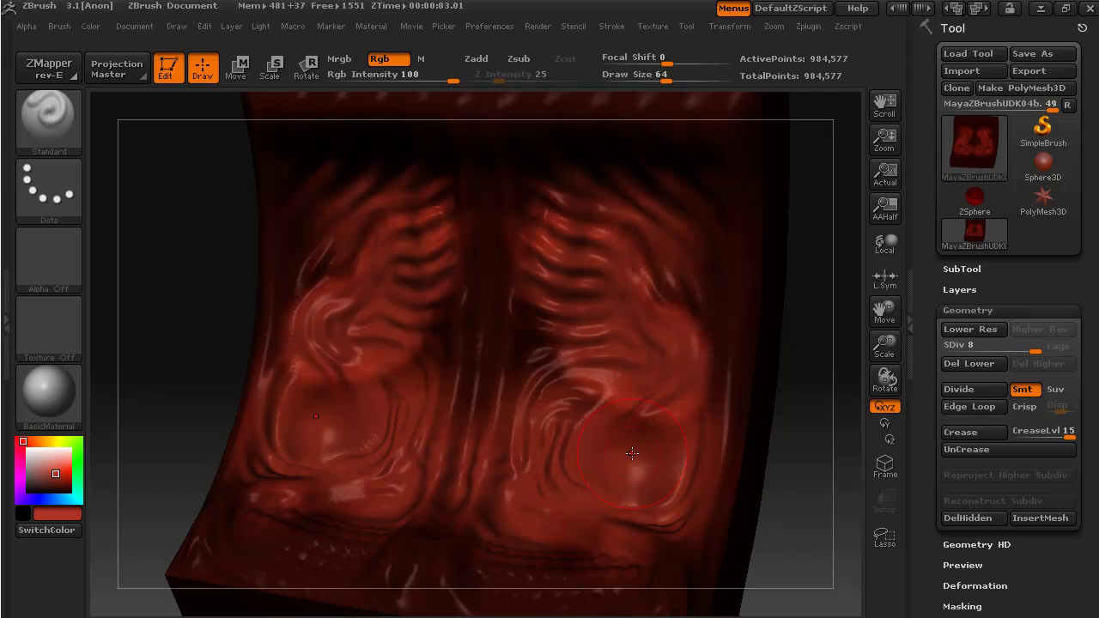
mouse_move(800, 538)
mouse_down()
mouse_move(820, 520)
mouse_move(832, 525)
mouse_up()
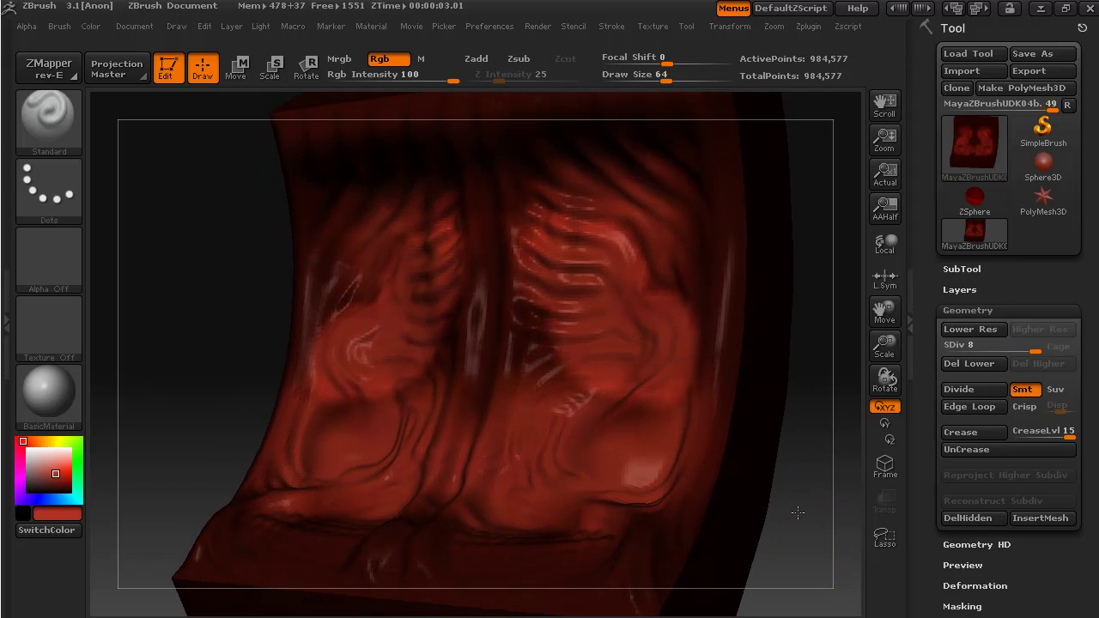
- Step down through the subdivision levels to level 2, return to level 8, and undo the bright red painting
drag(927, 581, 925, 470)
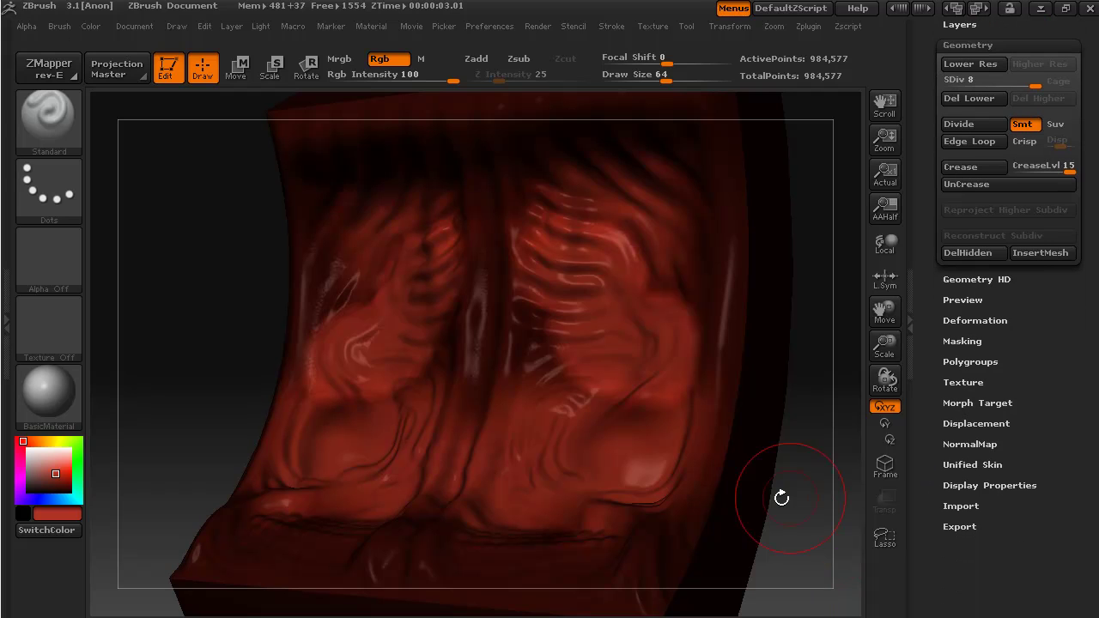
key(shift+d)
key(shift+d)
key(shift+d)
key(shift+d)
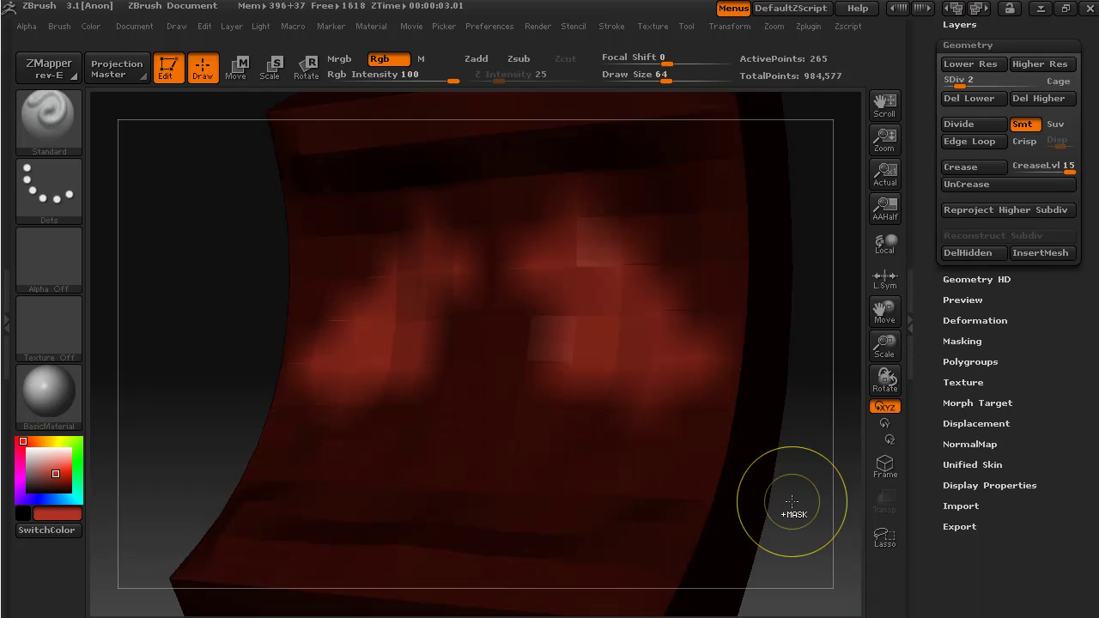
key(d)
key(d)
key(d)
key(d)
drag(791, 501, 817, 532)
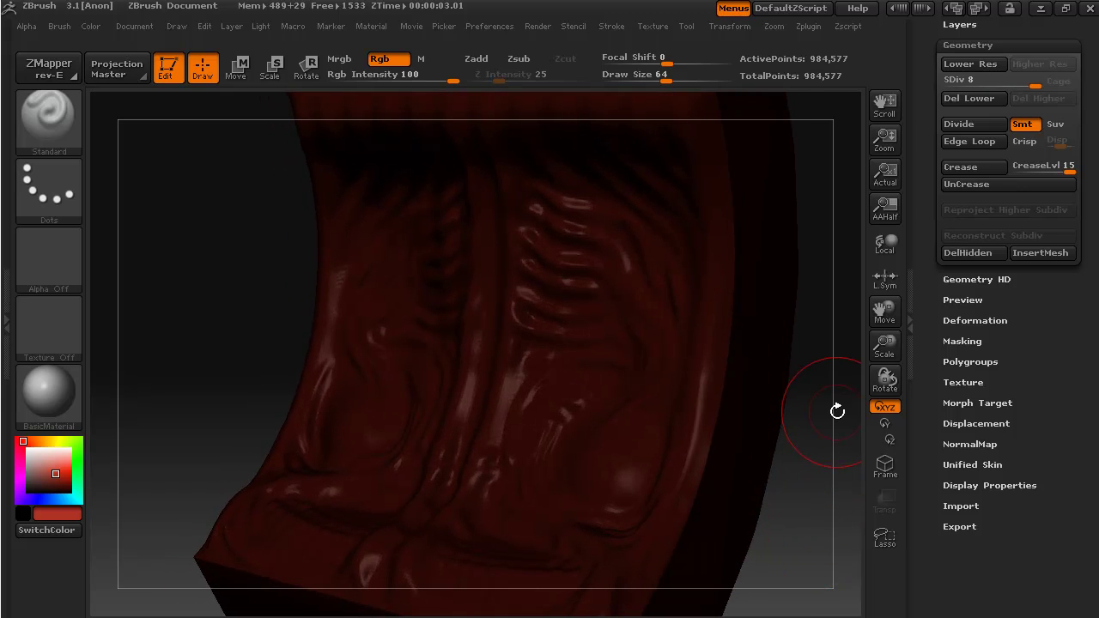
- Mask the full-resolution sculpt by cavity and turn it to check the masked folds and teeth
click(961, 342)
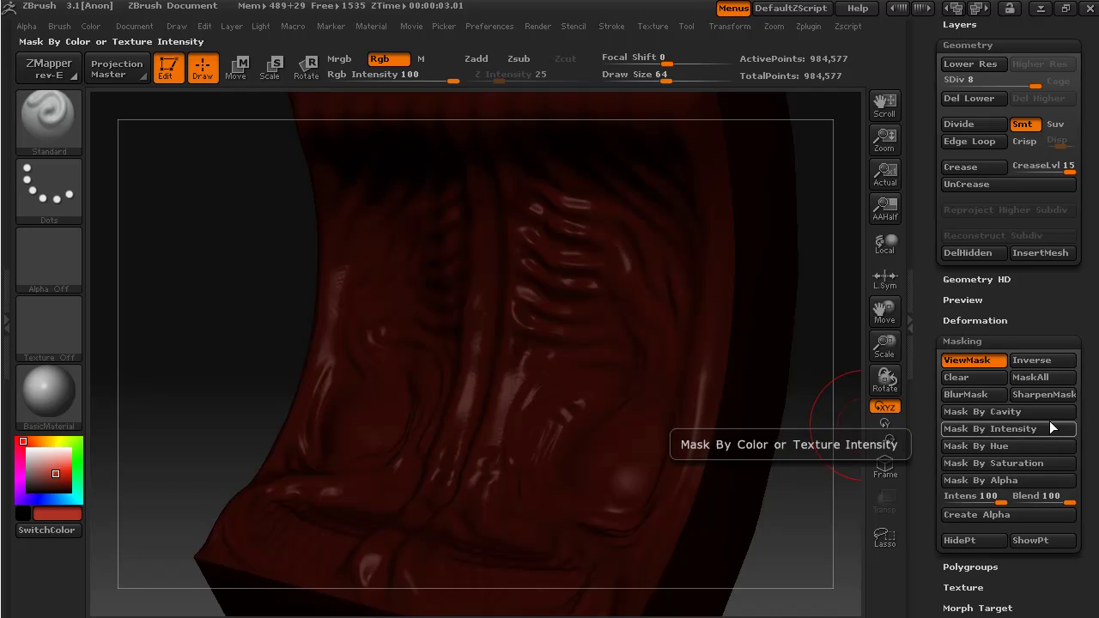
click(998, 411)
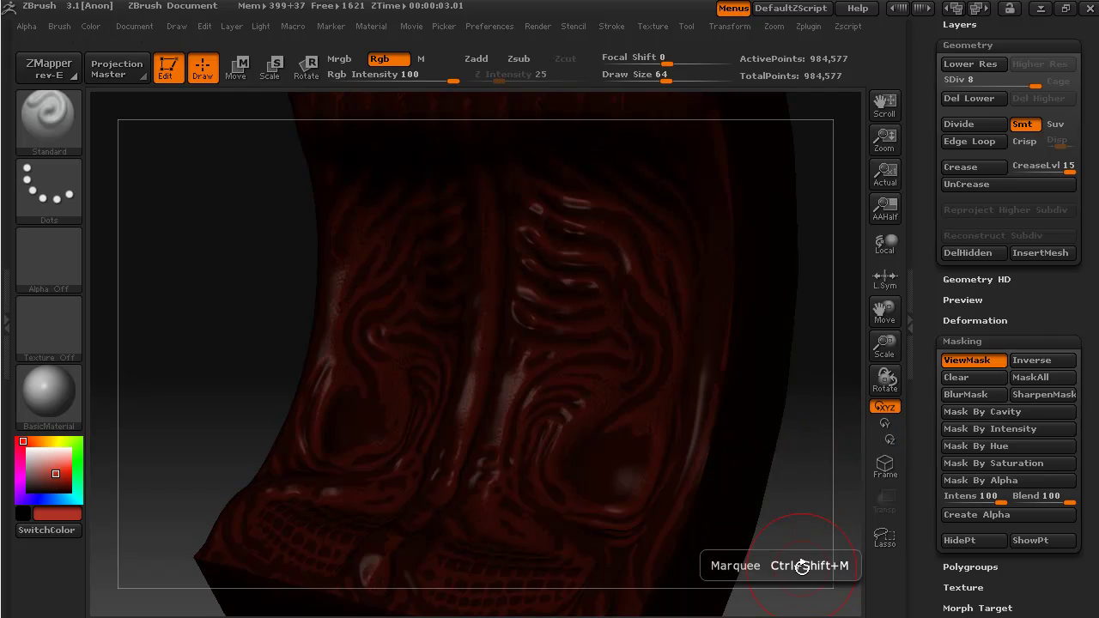
drag(801, 566, 832, 556)
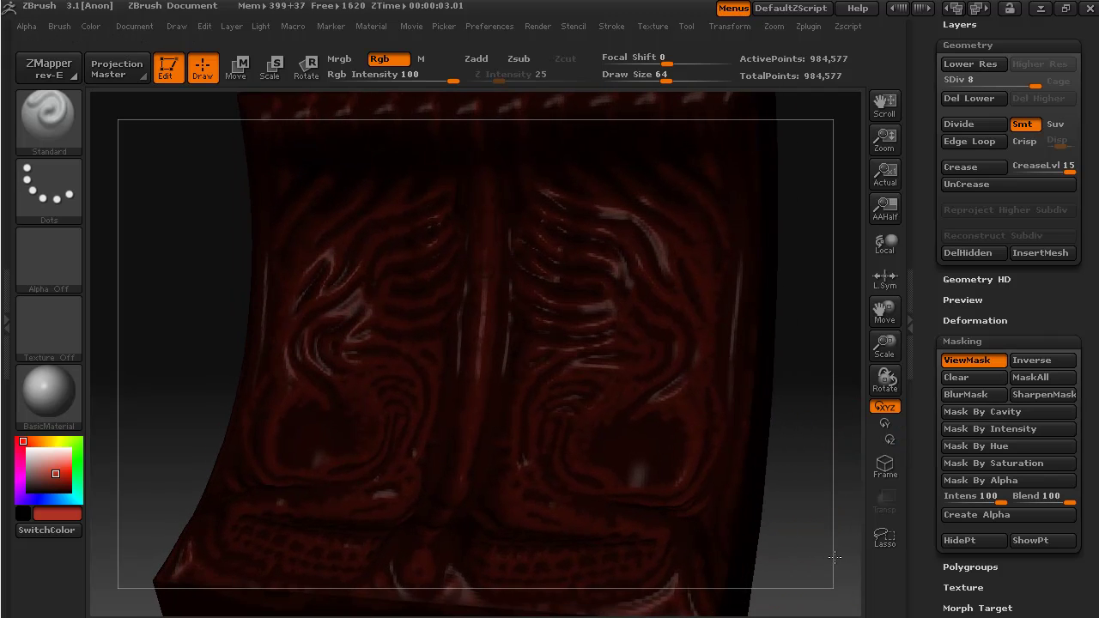
drag(835, 558, 839, 556)
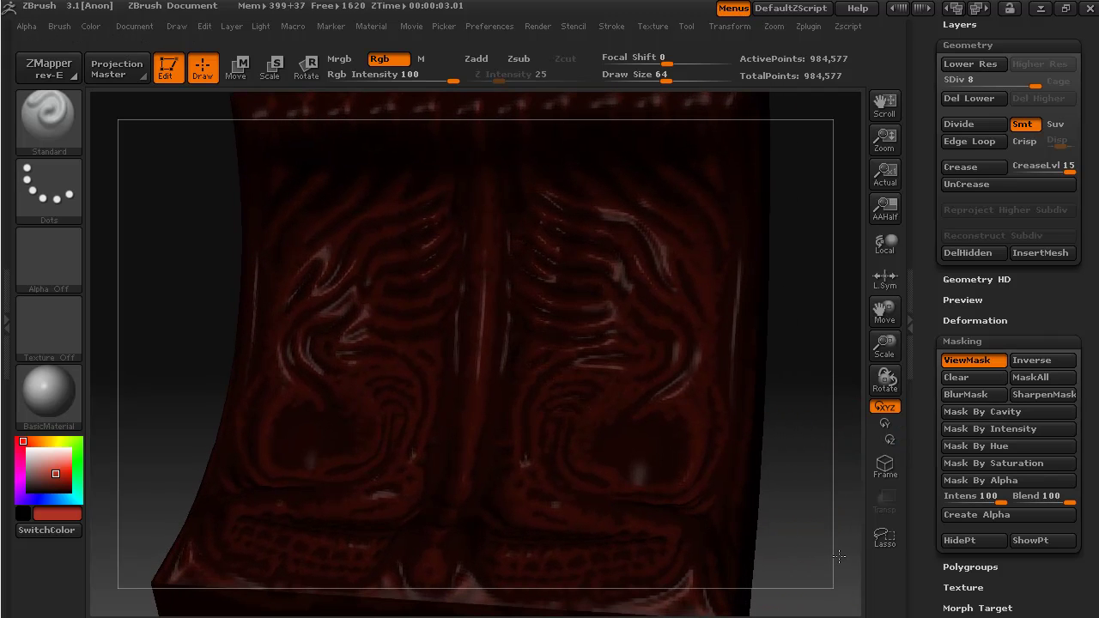
- Invert the cavity mask and choose a more saturated red as the current color
key(ctrl)
ctrl+click(807, 440)
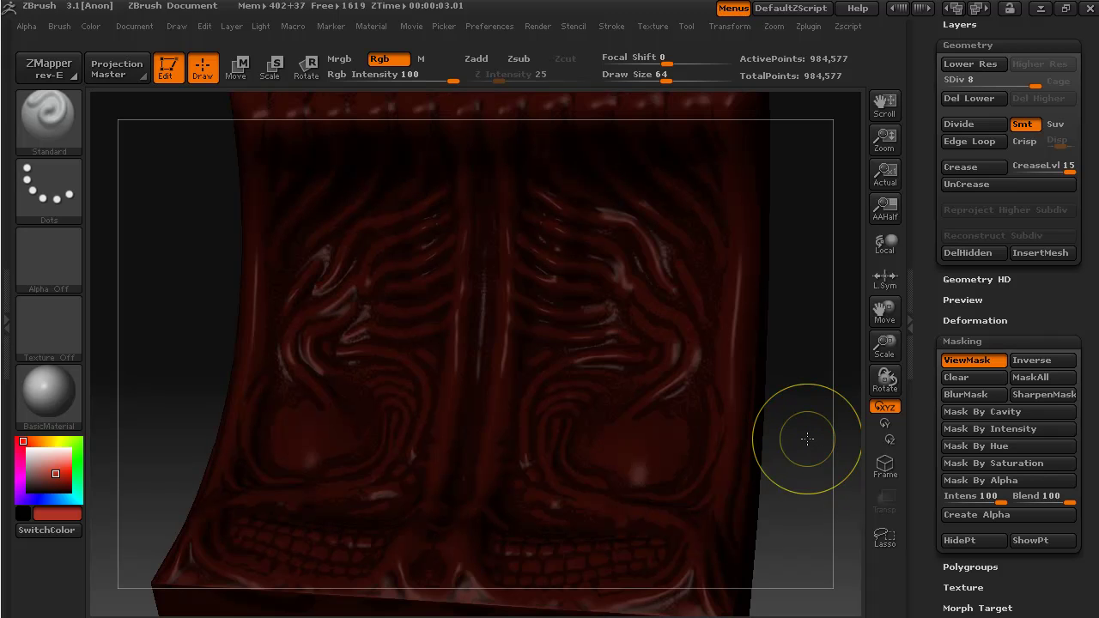
drag(824, 509, 777, 509)
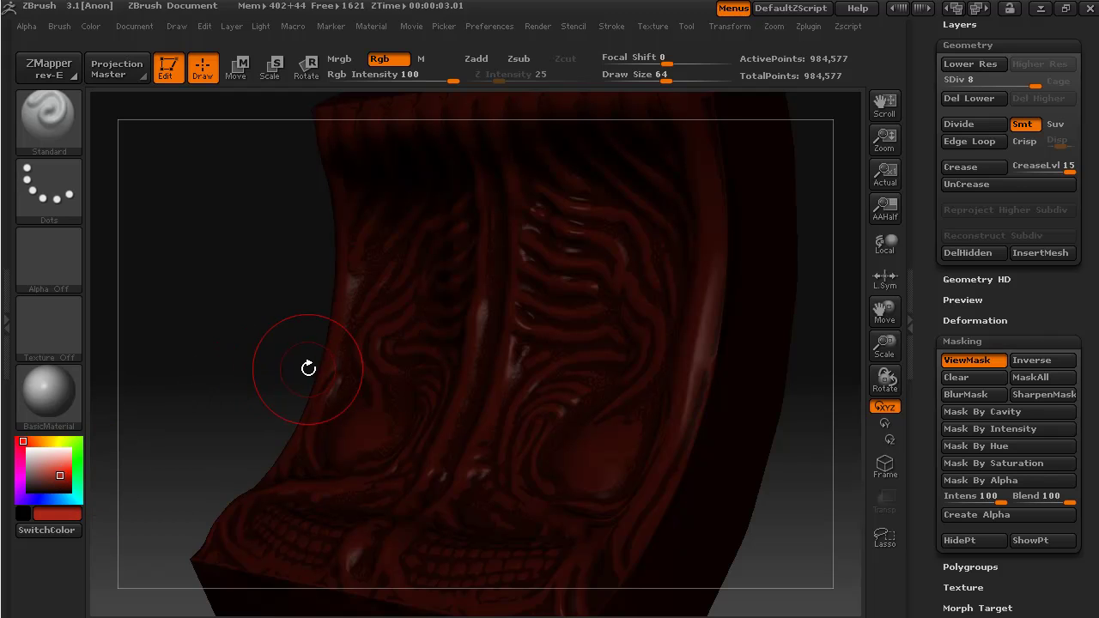
mouse_move(246, 323)
mouse_down()
mouse_move(226, 338)
mouse_move(267, 334)
mouse_up()
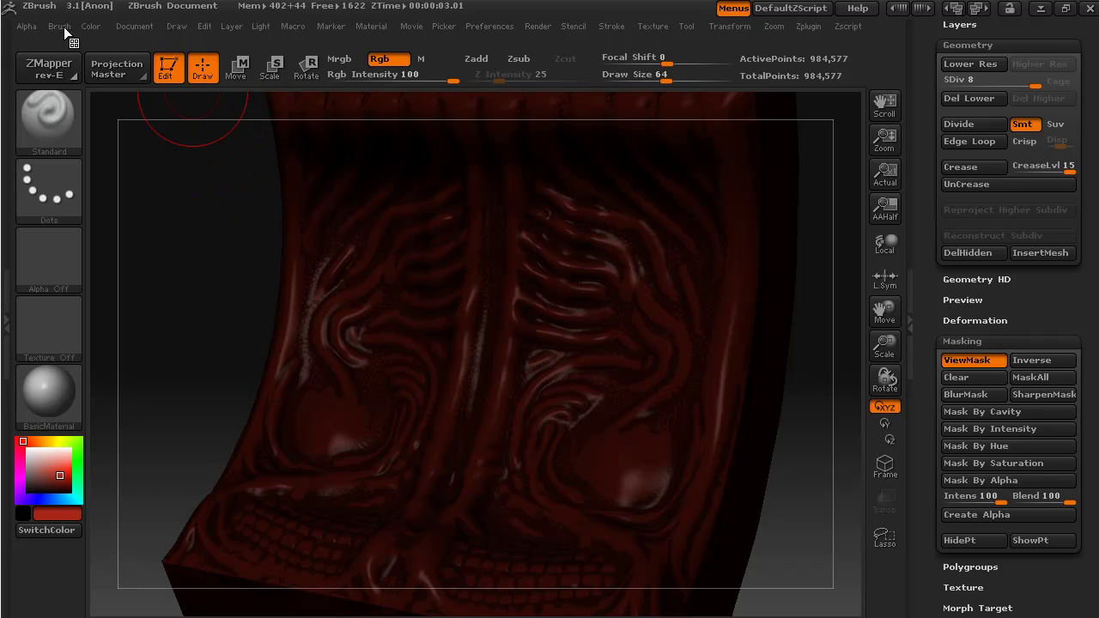
- Fill the unmasked raised areas of the sculpt with red (R 169, G 39, B 24) and clear the mask
click(91, 26)
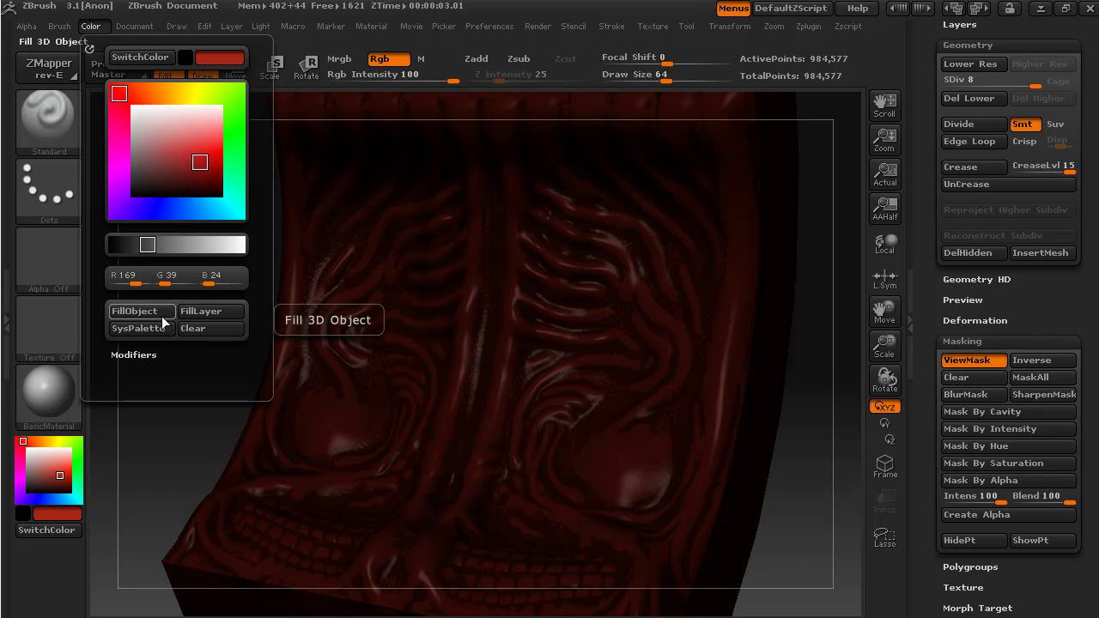
click(138, 311)
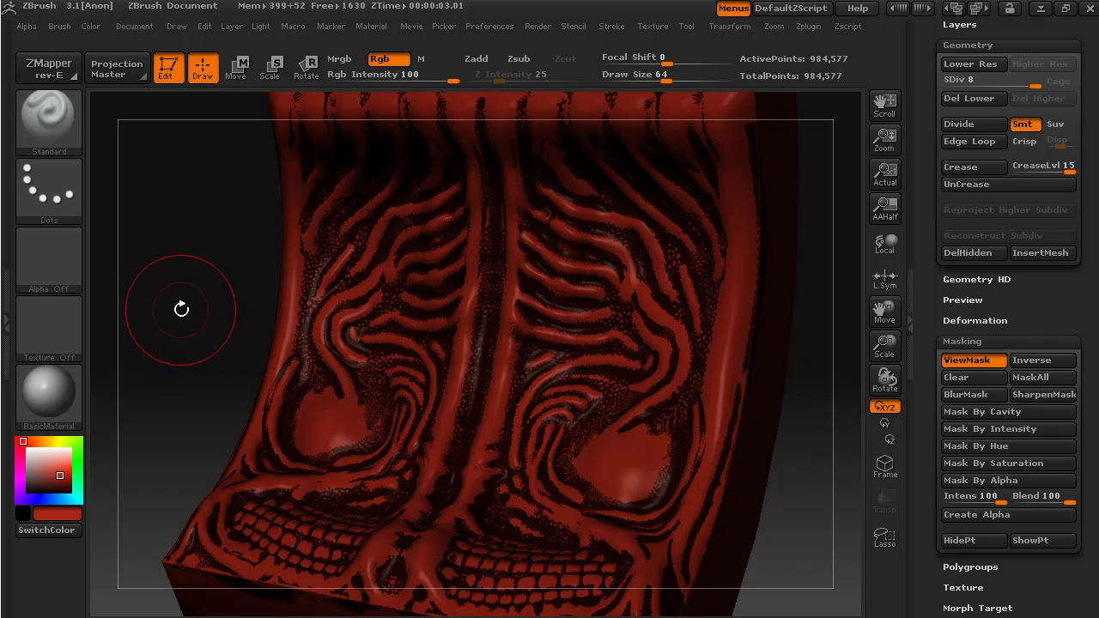
drag(208, 386, 232, 389)
drag(794, 392, 744, 393)
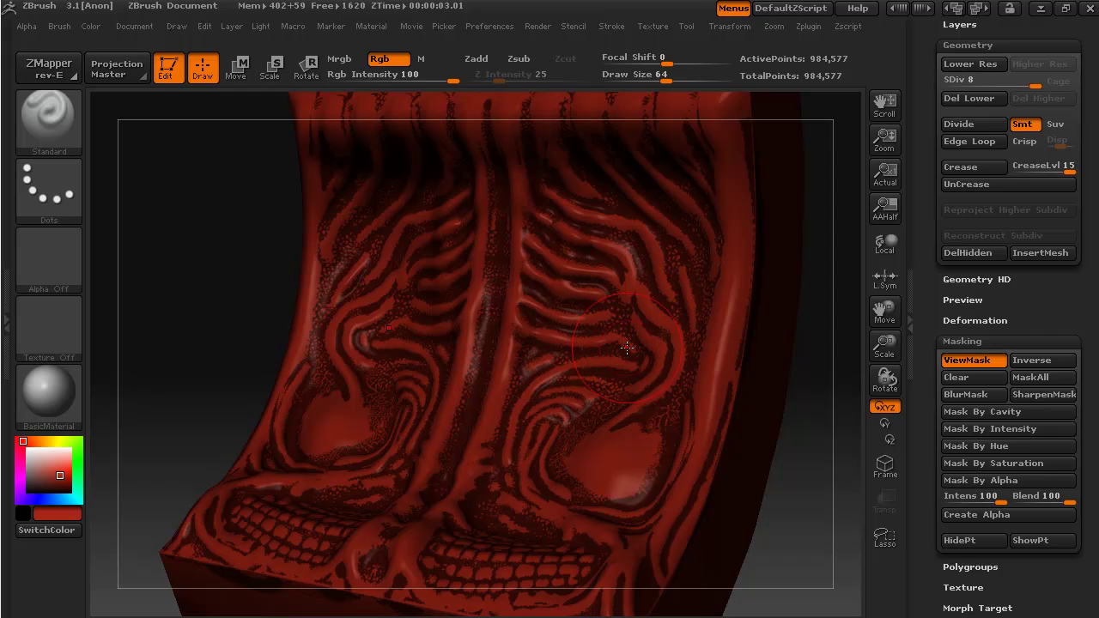
- Bring the mask back over the recesses, set the RGB intensity to 51, and fill the object with the same red again
ctrl+click(213, 283)
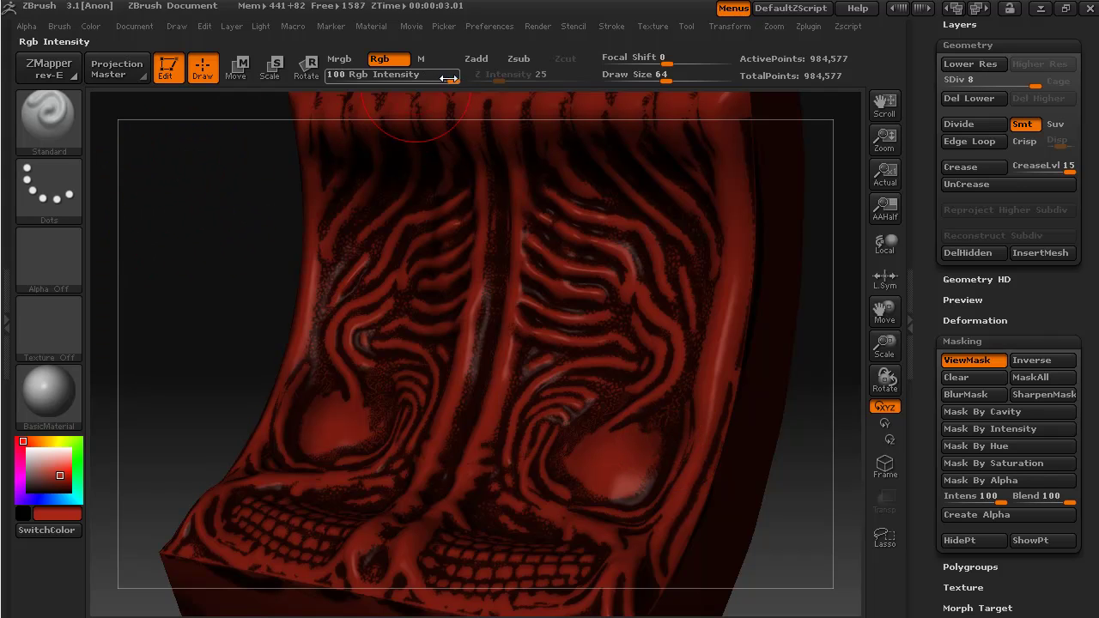
drag(452, 82, 423, 84)
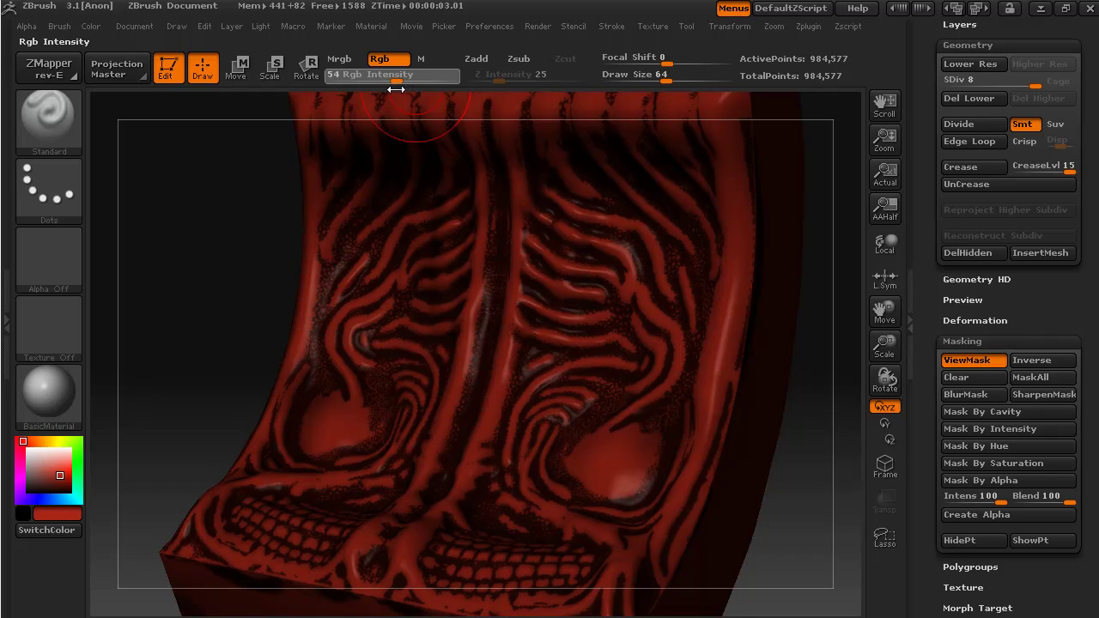
drag(392, 91, 393, 91)
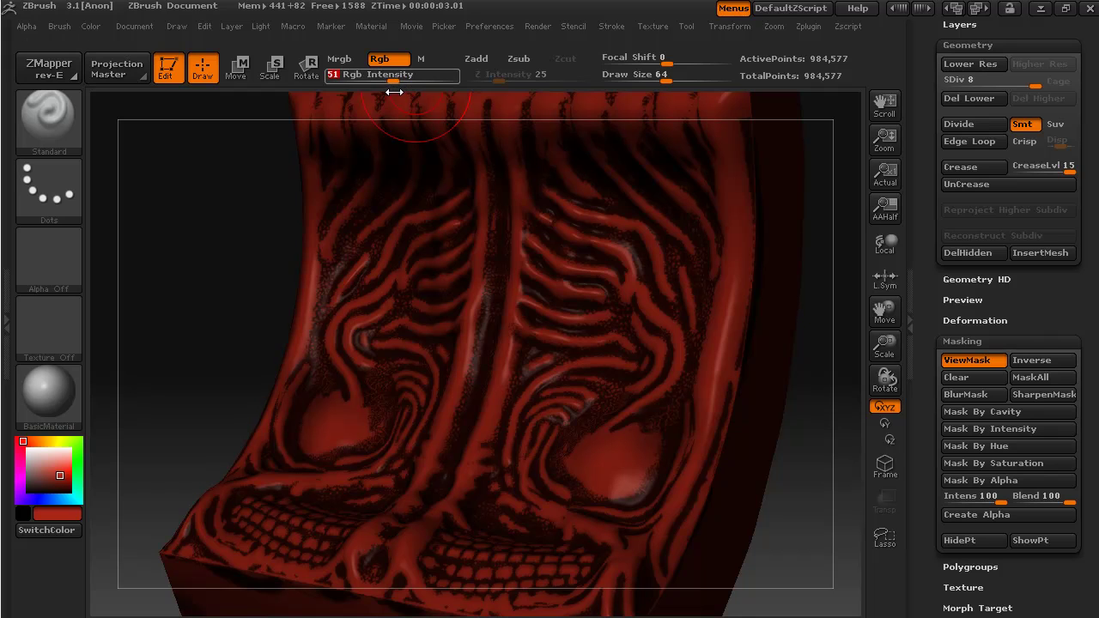
click(91, 26)
click(140, 314)
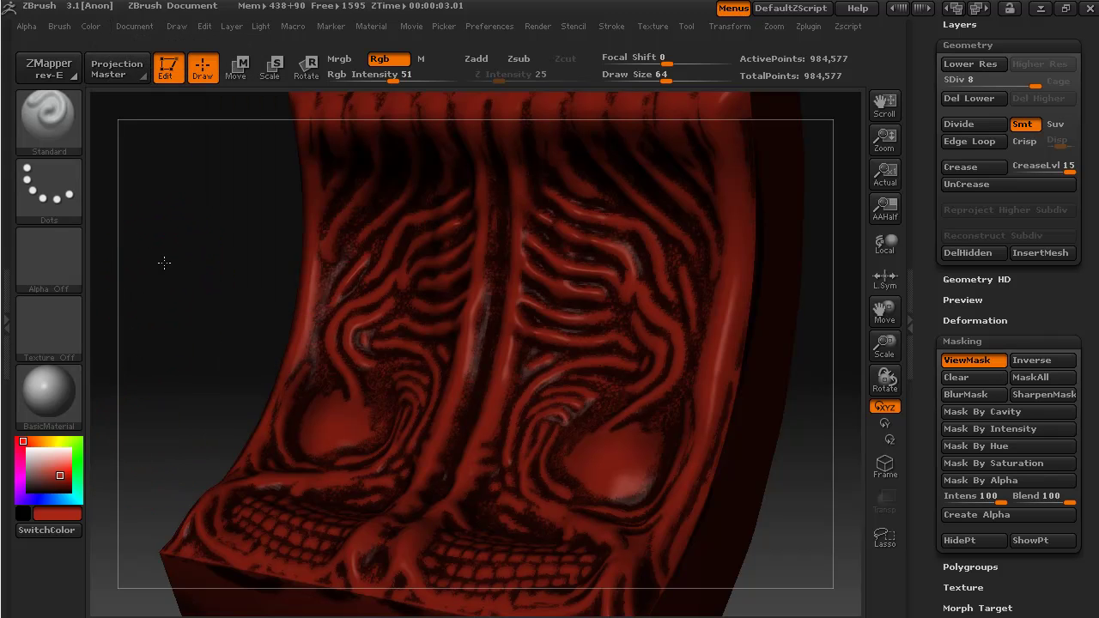
- Clear the mask and inspect the blended red color on the folds and teeth from several angles
drag(164, 262, 164, 262)
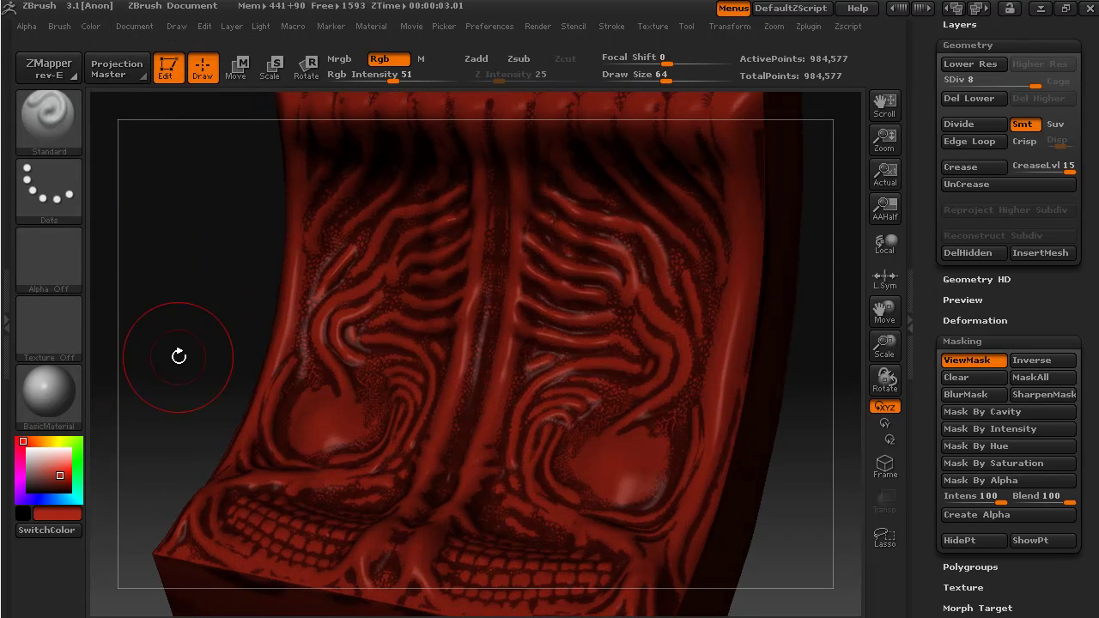
drag(178, 357, 198, 367)
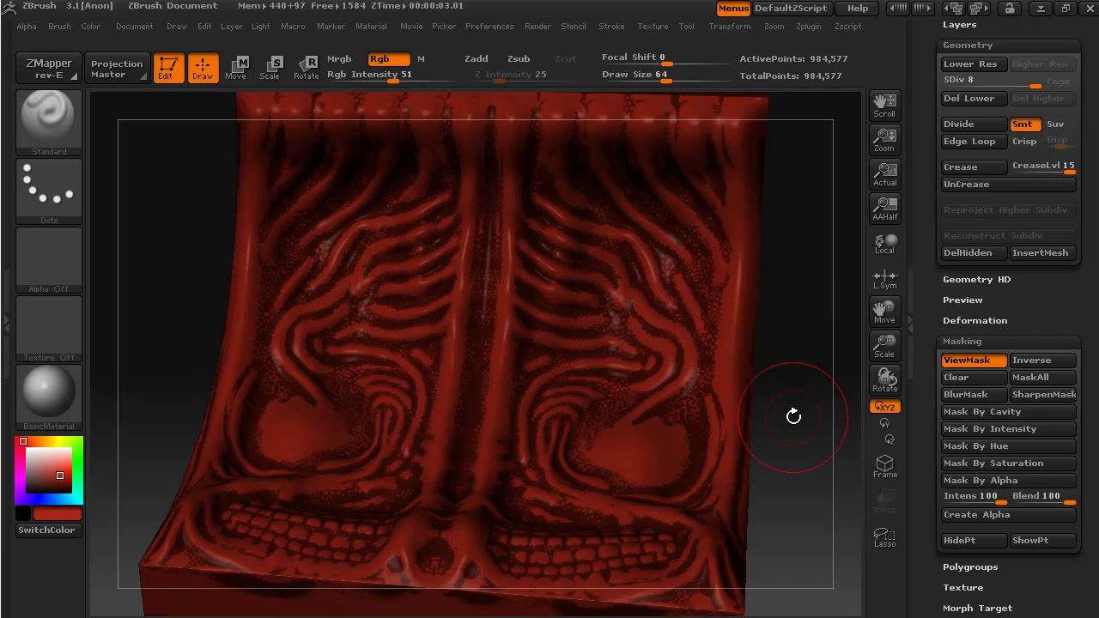
drag(793, 414, 763, 432)
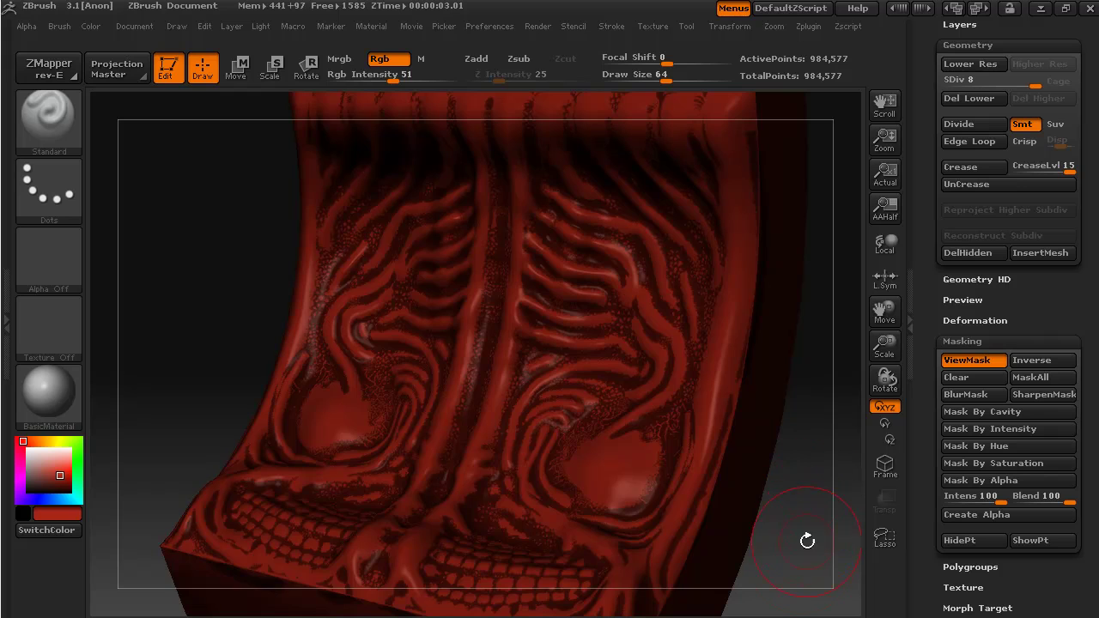
drag(796, 547, 807, 360)
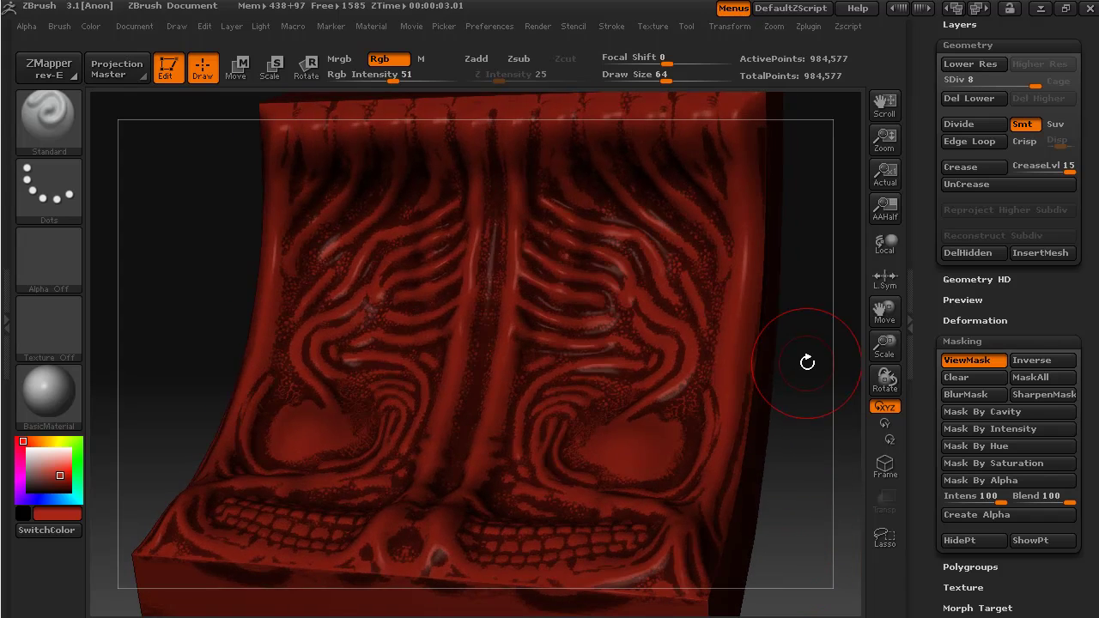
drag(197, 263, 186, 287)
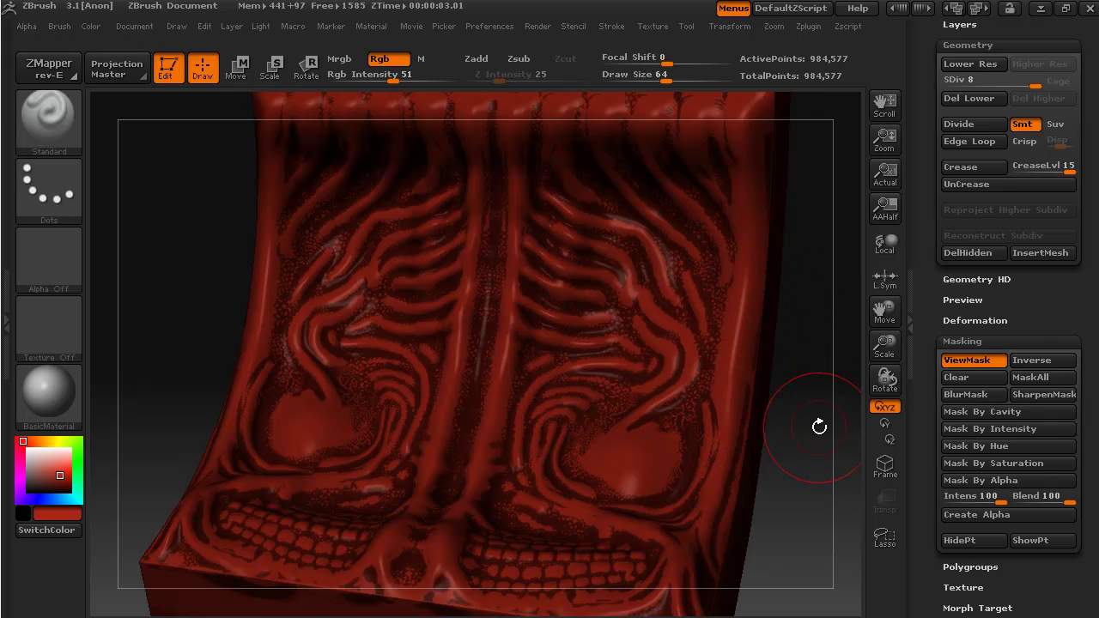
drag(799, 488, 773, 454)
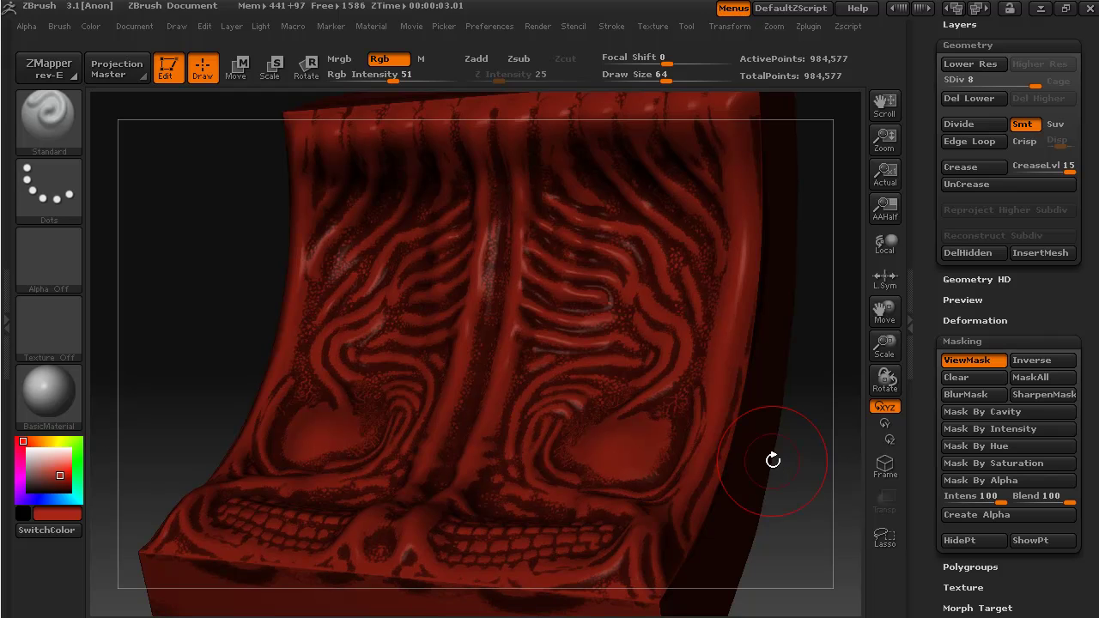
- Mask the sculpt by cavity again and invert the mask so that only the recesses accept color
click(986, 412)
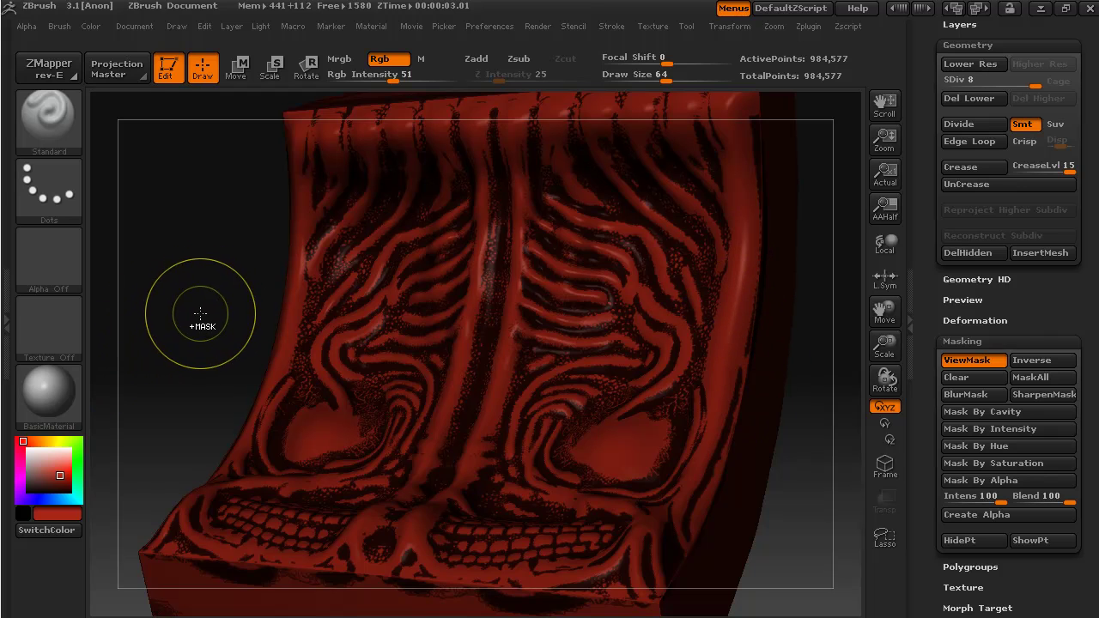
key(ctrl+a)
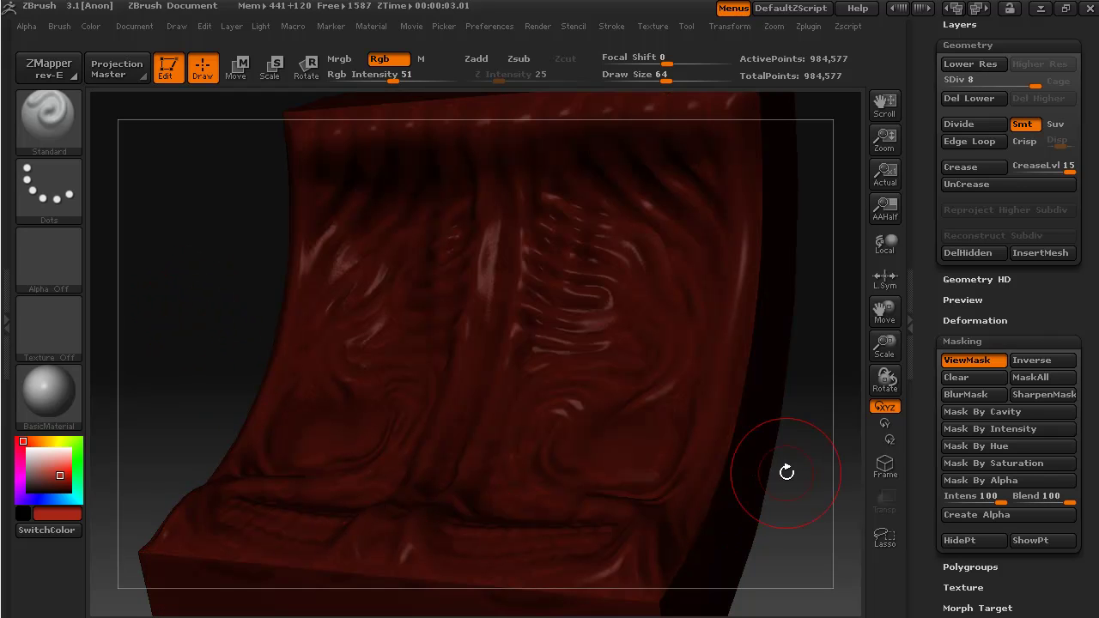
ctrl+click(764, 436)
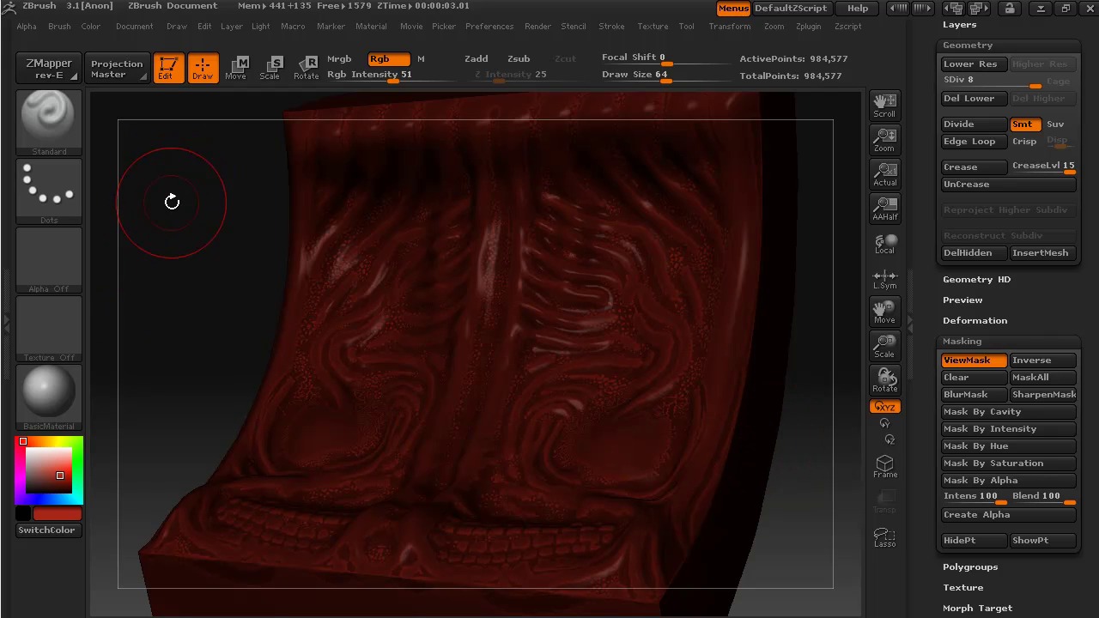
- Fill the unmasked recesses with dark red (R 68, G 15, B 9), clear the mask, and turn the sculpt to check the color
click(58, 488)
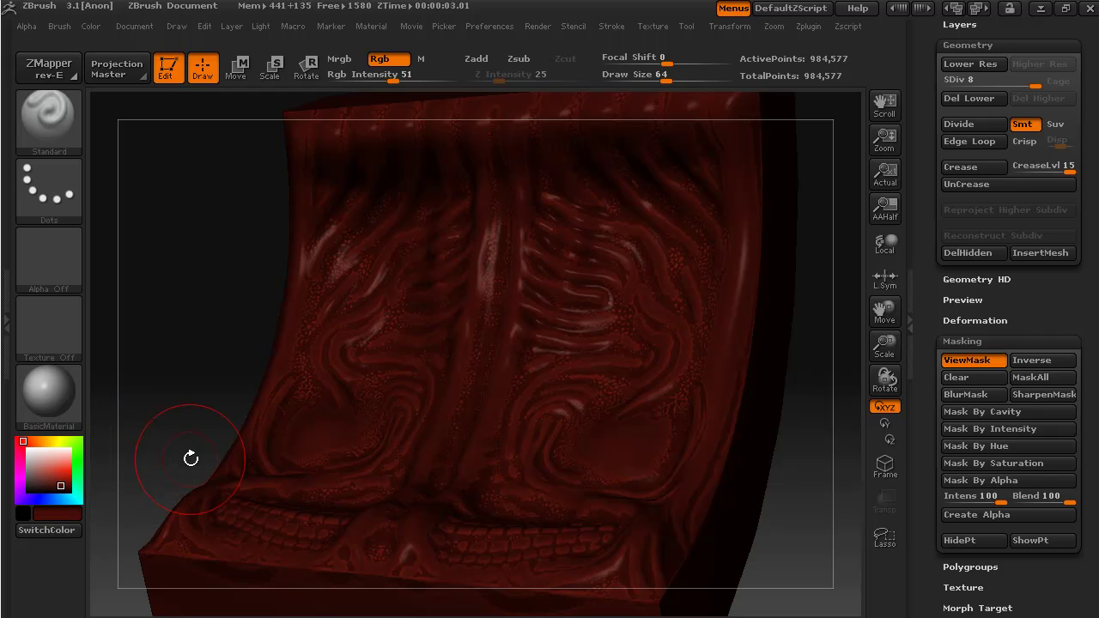
click(91, 26)
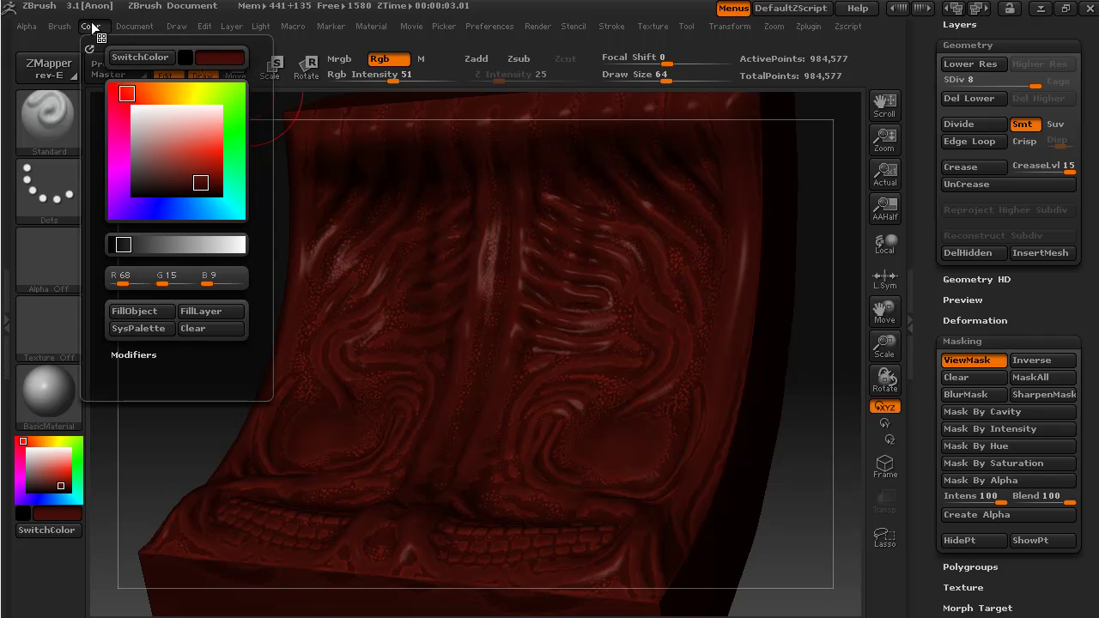
click(153, 314)
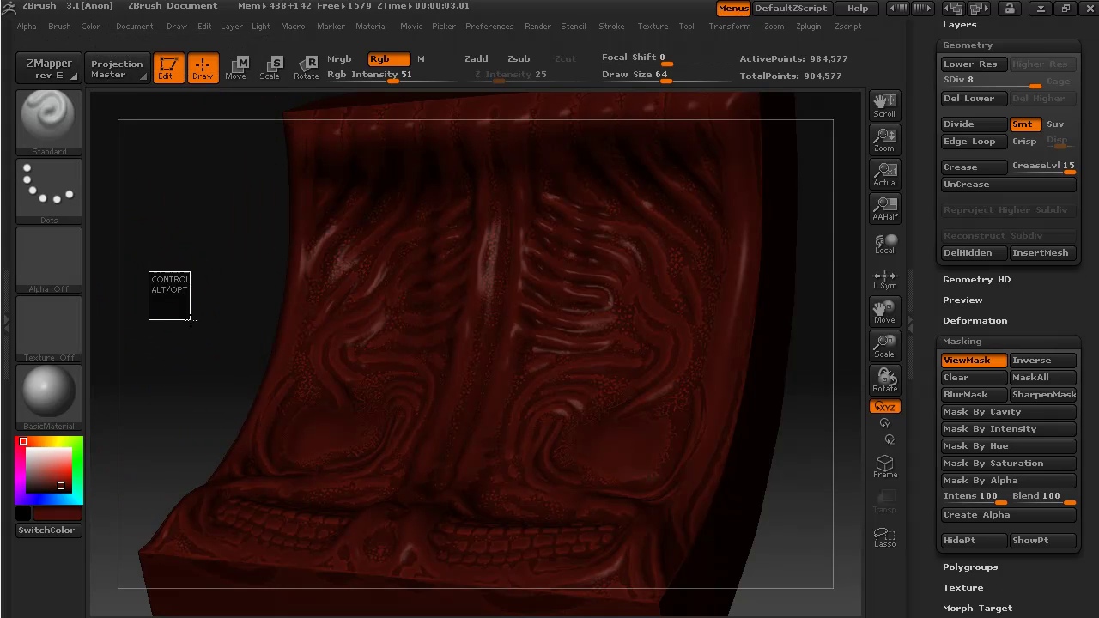
mouse_move(191, 392)
mouse_down()
mouse_move(177, 412)
mouse_move(188, 412)
mouse_up()
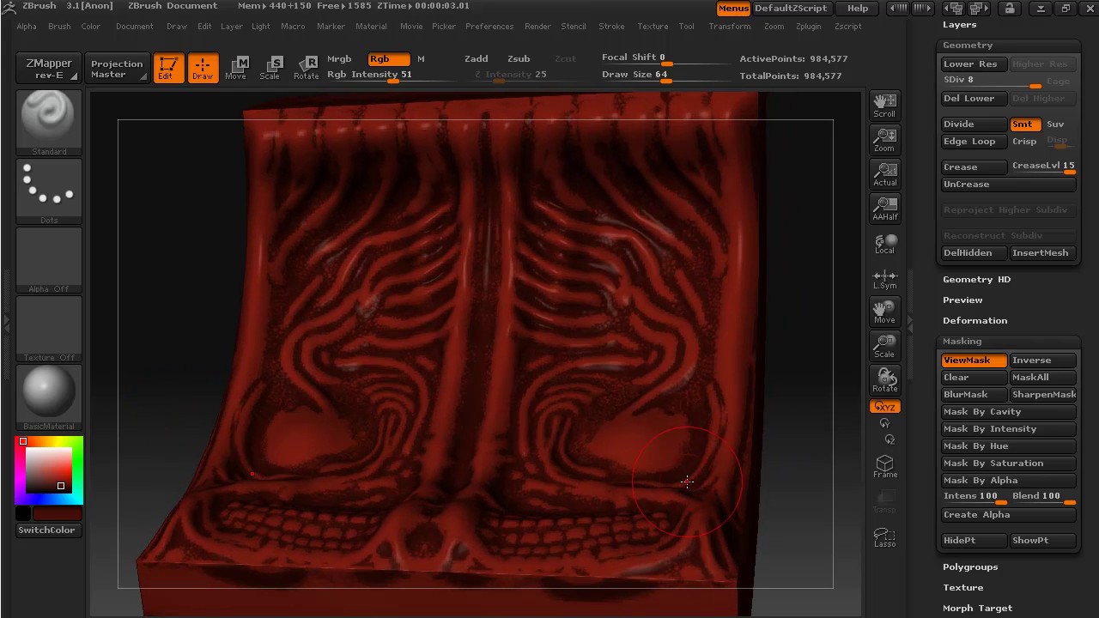
drag(784, 469, 773, 429)
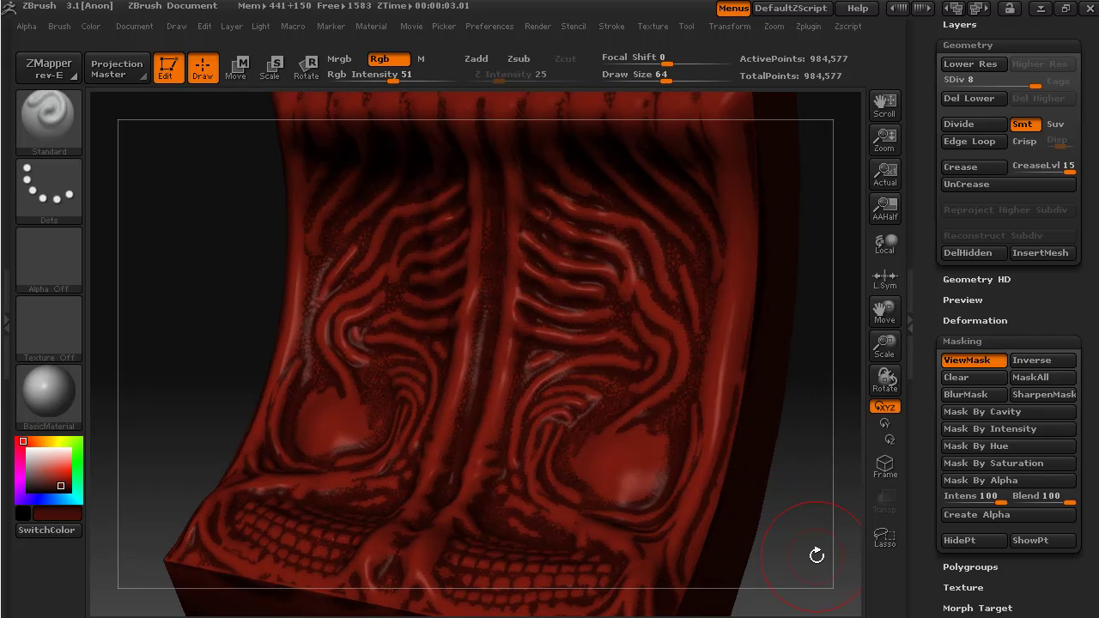